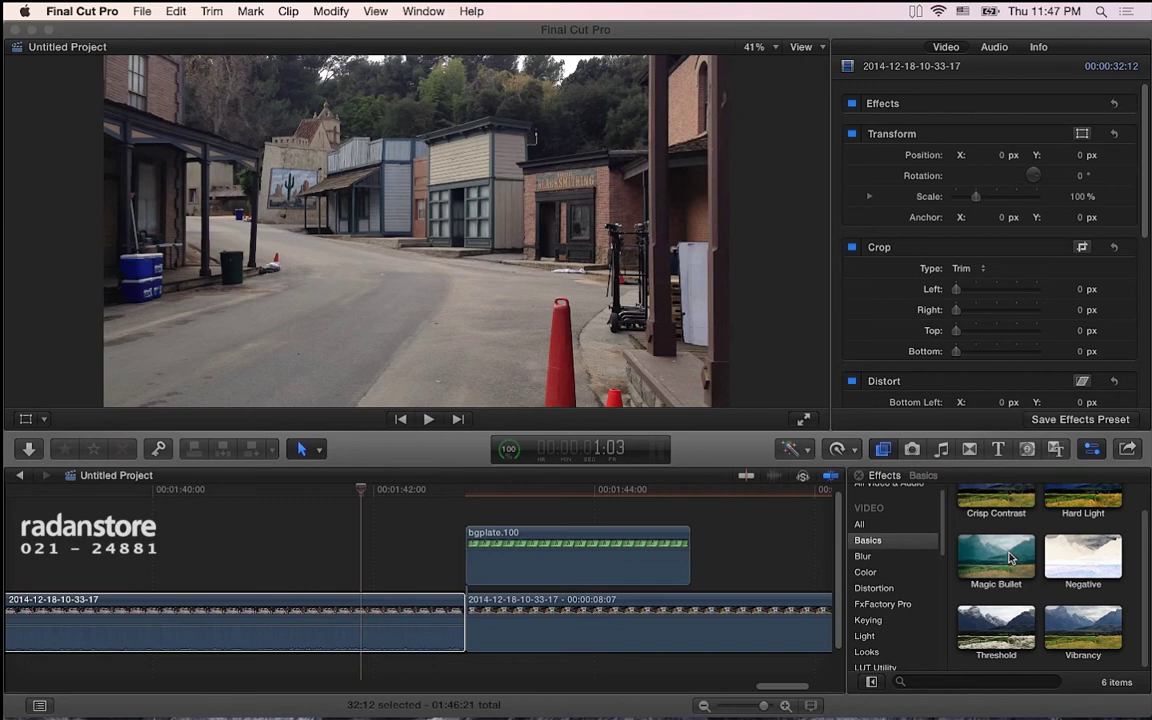
# Step: Browse the Distortion and Looks effect categories in the Effects browser
pyautogui.click(1061, 664)
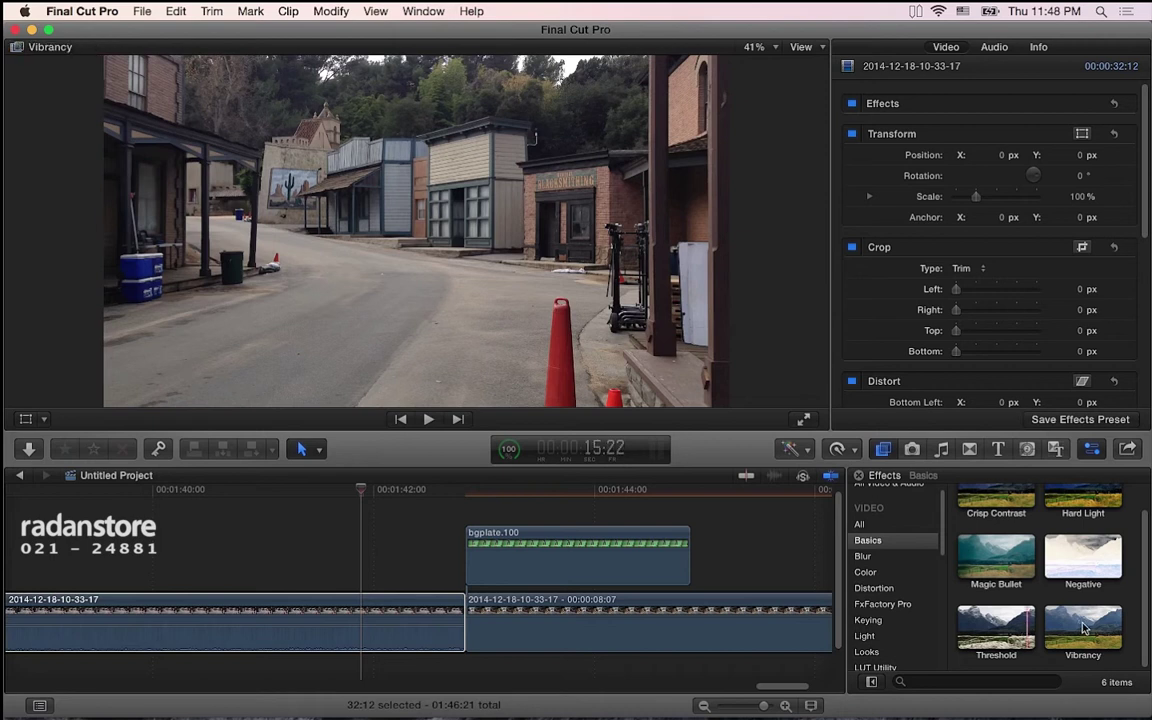
pyautogui.scroll(1, 1066, 514)
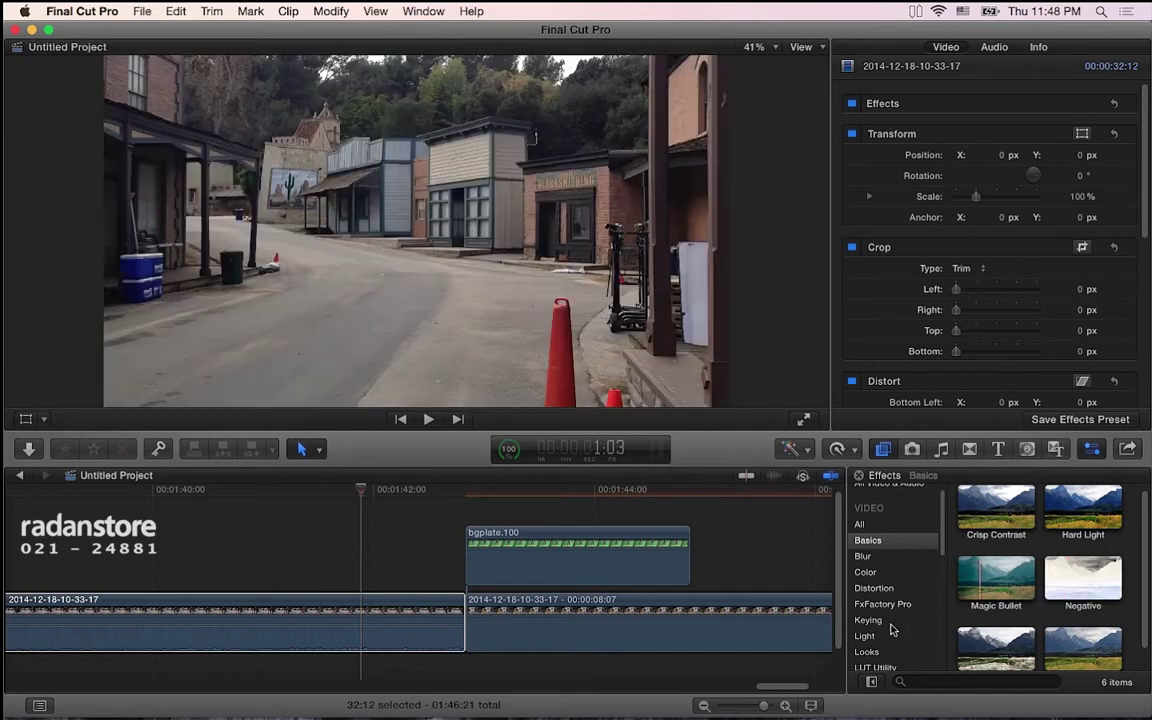
pyautogui.scroll(-1, 892, 628)
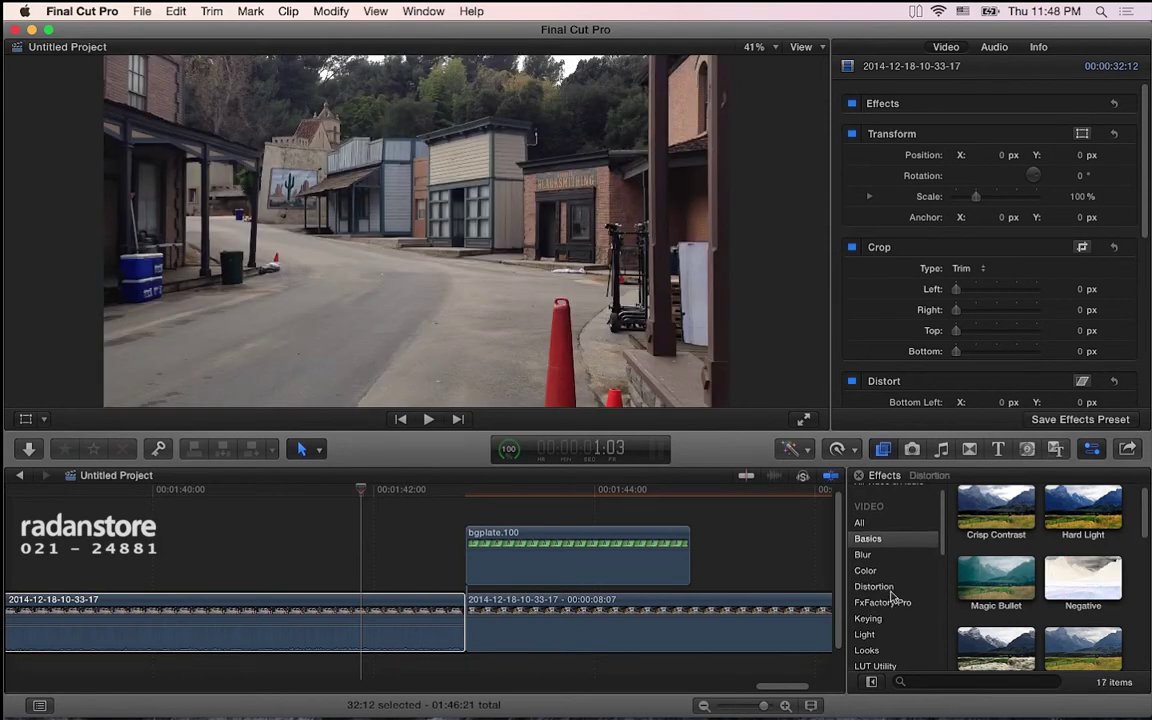
pyautogui.click(888, 587)
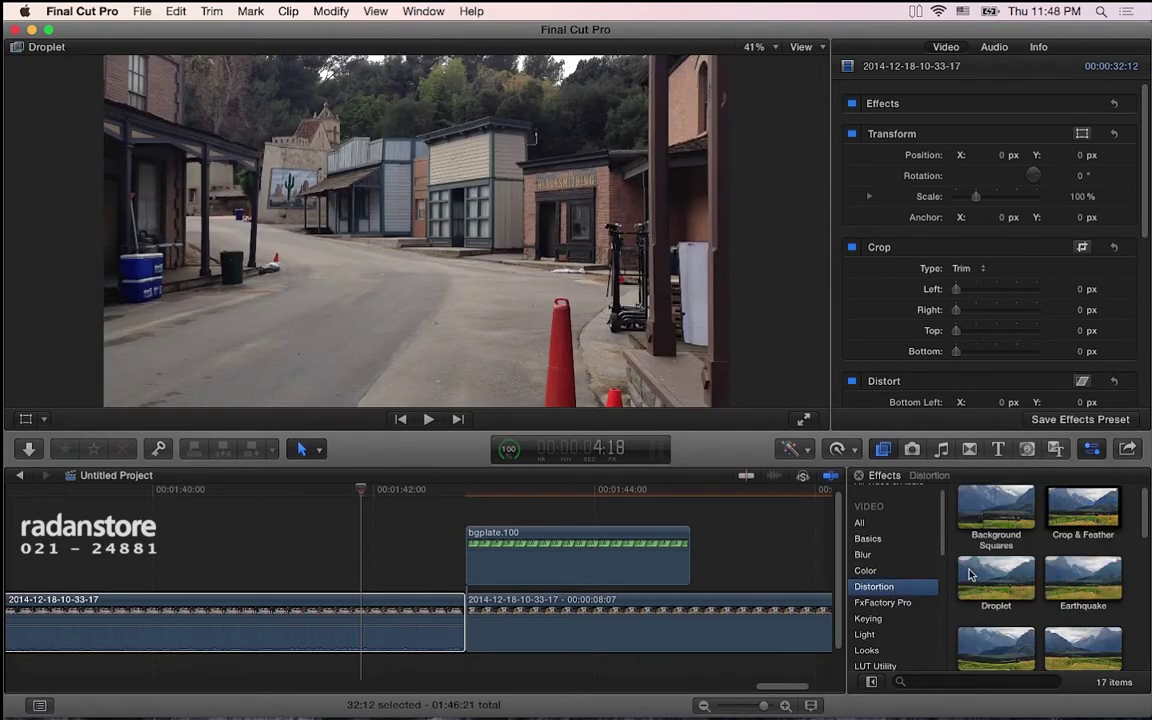
pyautogui.scroll(-2, 888, 598)
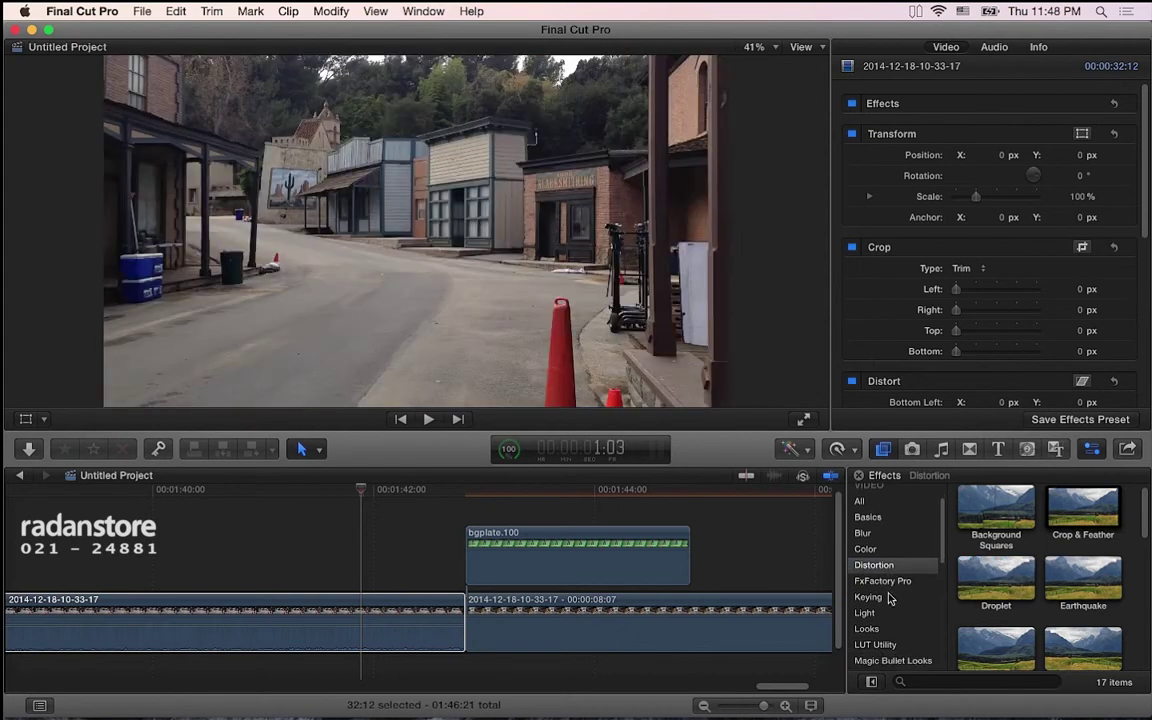
pyautogui.scroll(-1, 894, 628)
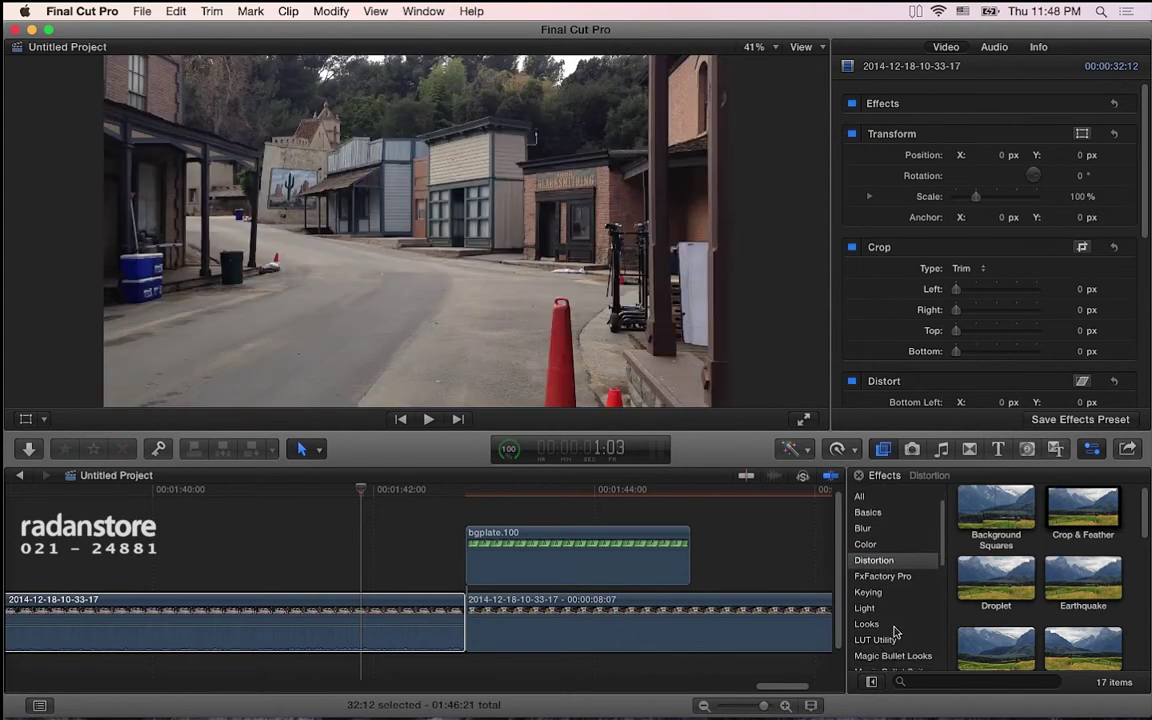
pyautogui.click(893, 624)
# Step: Look through the Color effects, then list the Masks category effects
pyautogui.click(898, 549)
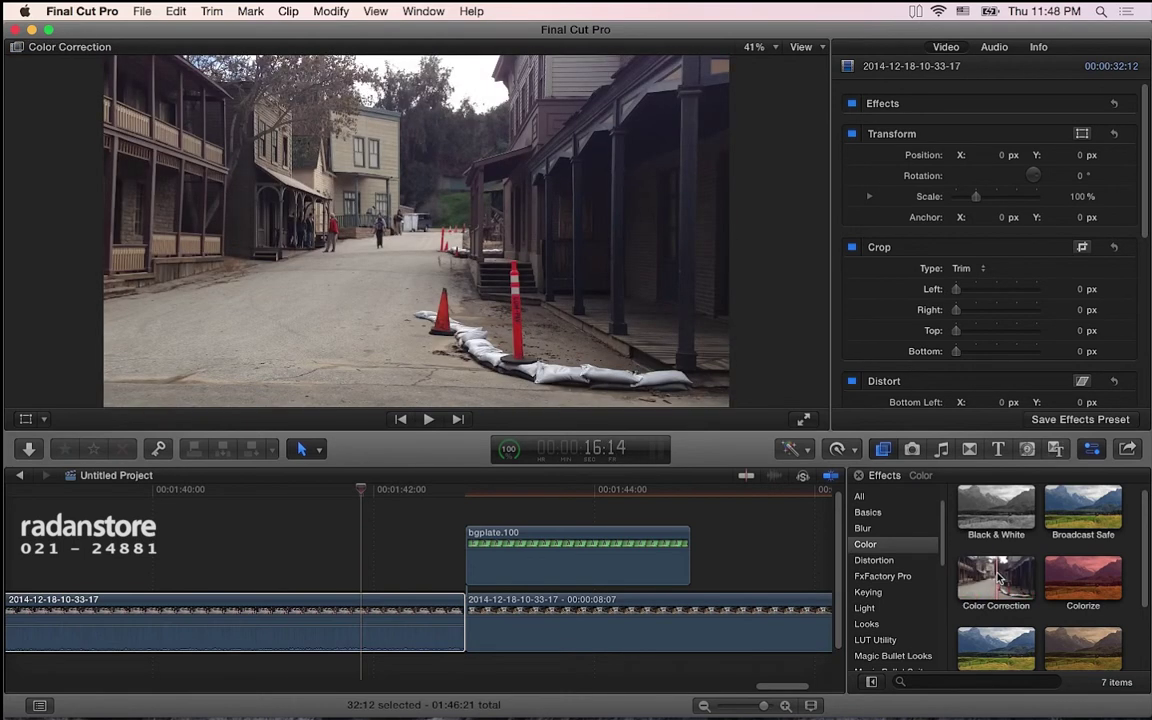
pyautogui.scroll(-1, 913, 597)
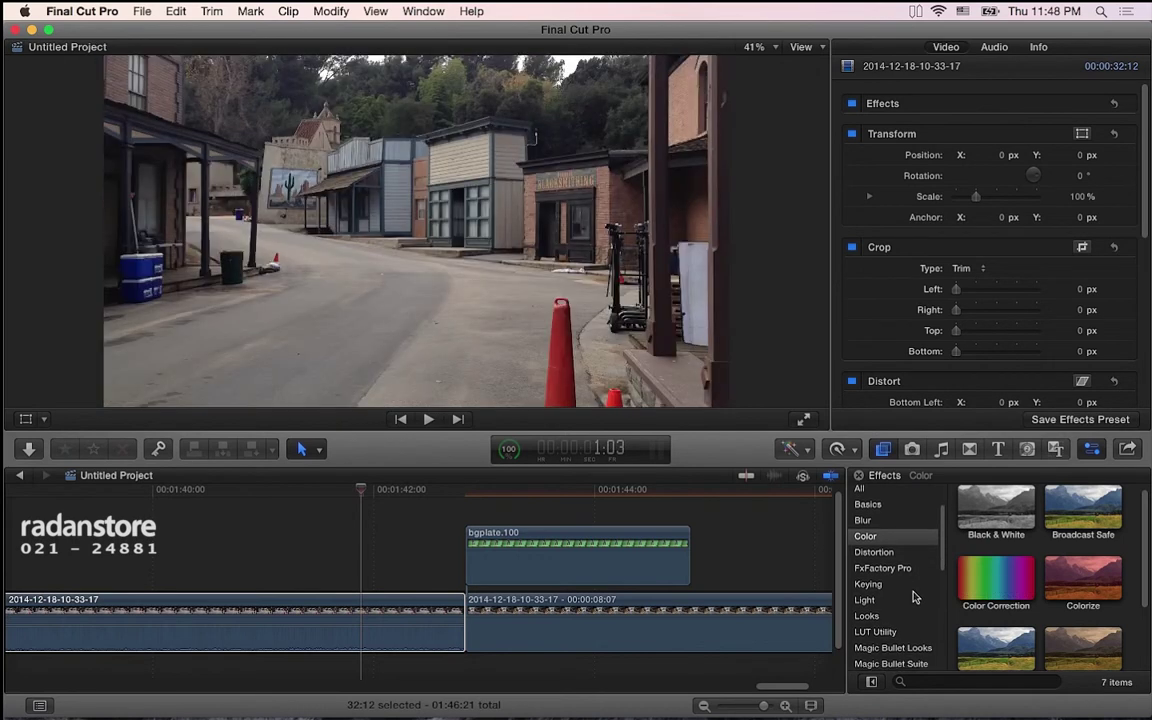
pyautogui.scroll(-3, 913, 597)
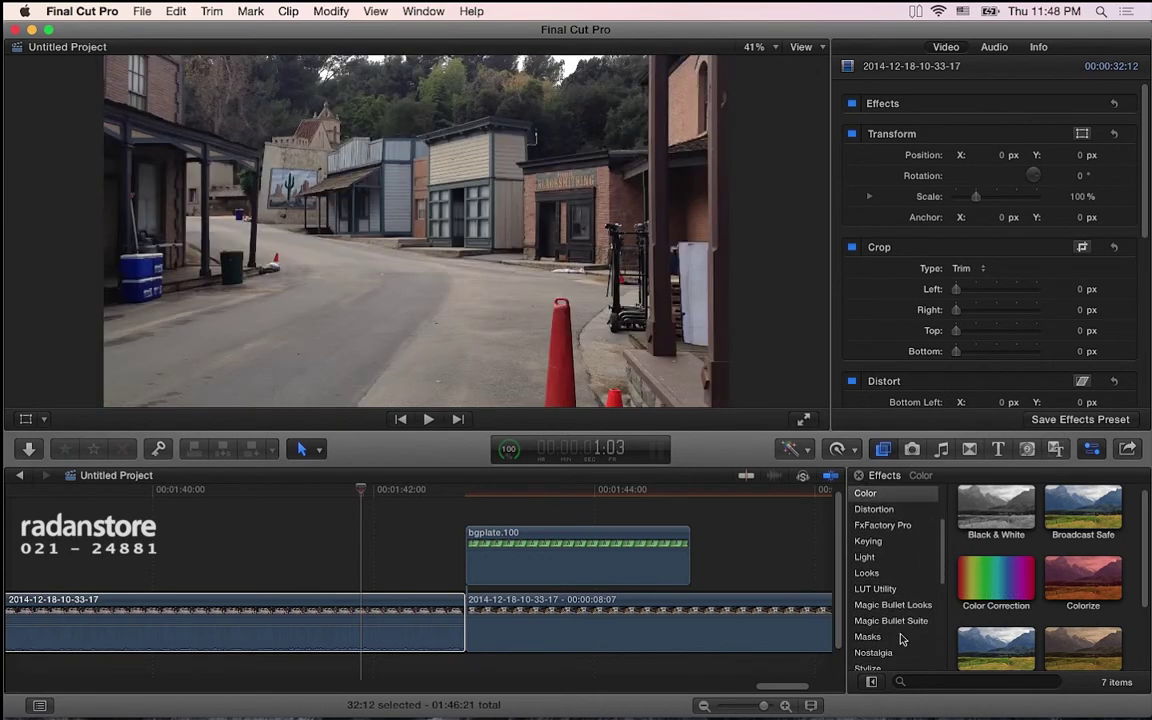
pyautogui.click(899, 640)
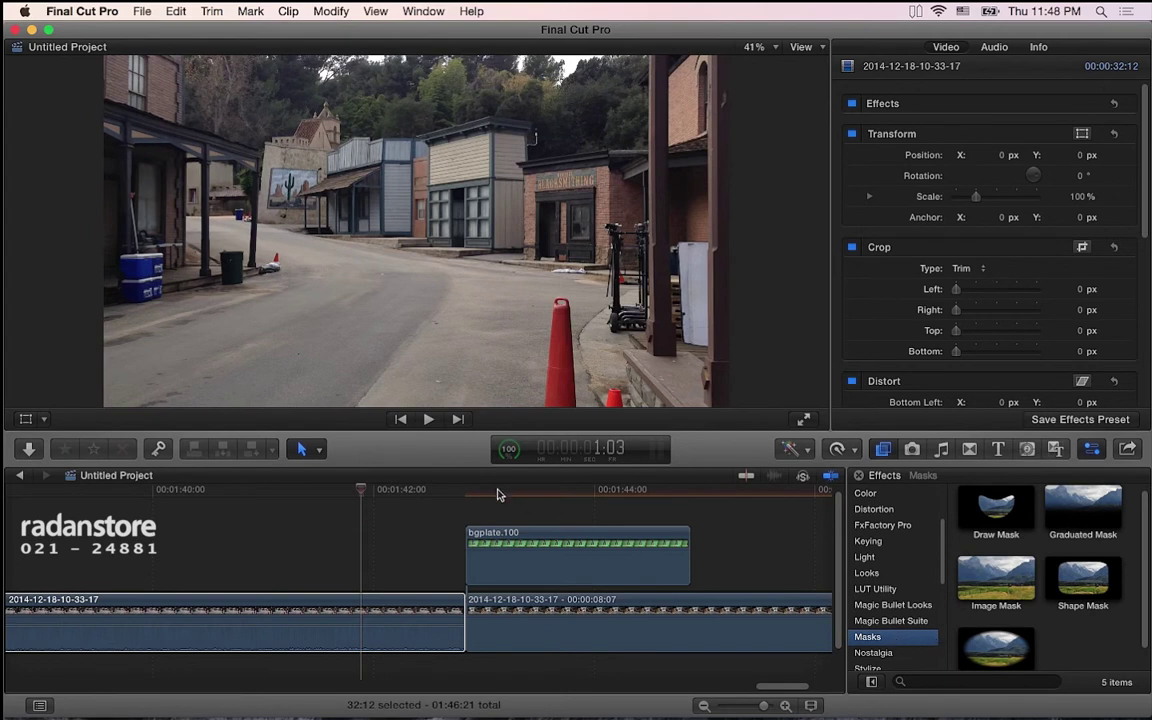
# Step: At the composited-man frame, apply Draw Mask to bgplate.100 and select that clip
pyautogui.moveTo(494, 494); pyautogui.dragTo(577, 494)
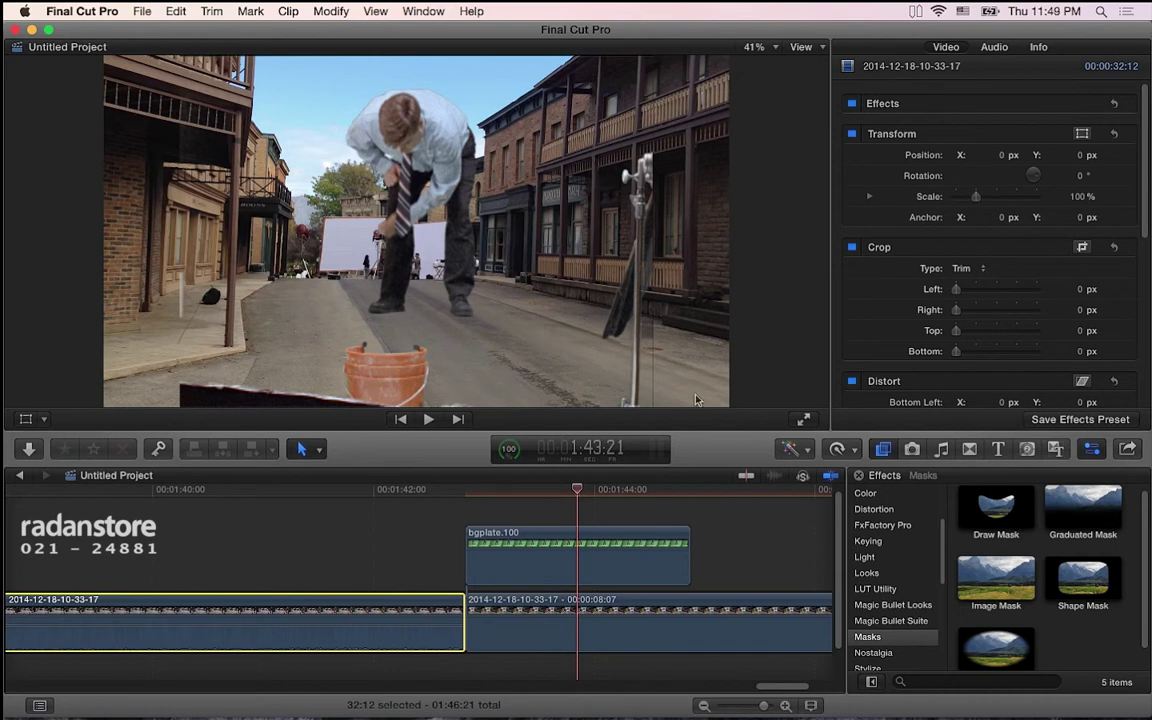
pyautogui.moveTo(995, 510); pyautogui.dragTo(591, 556)
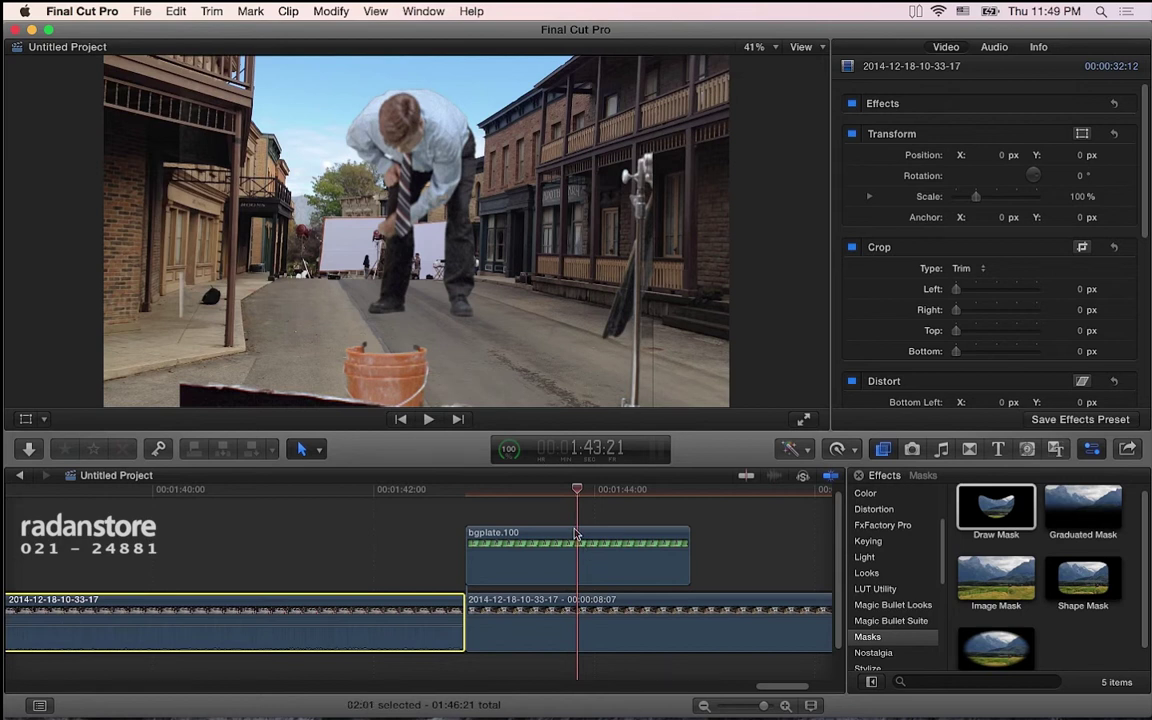
pyautogui.click(576, 534)
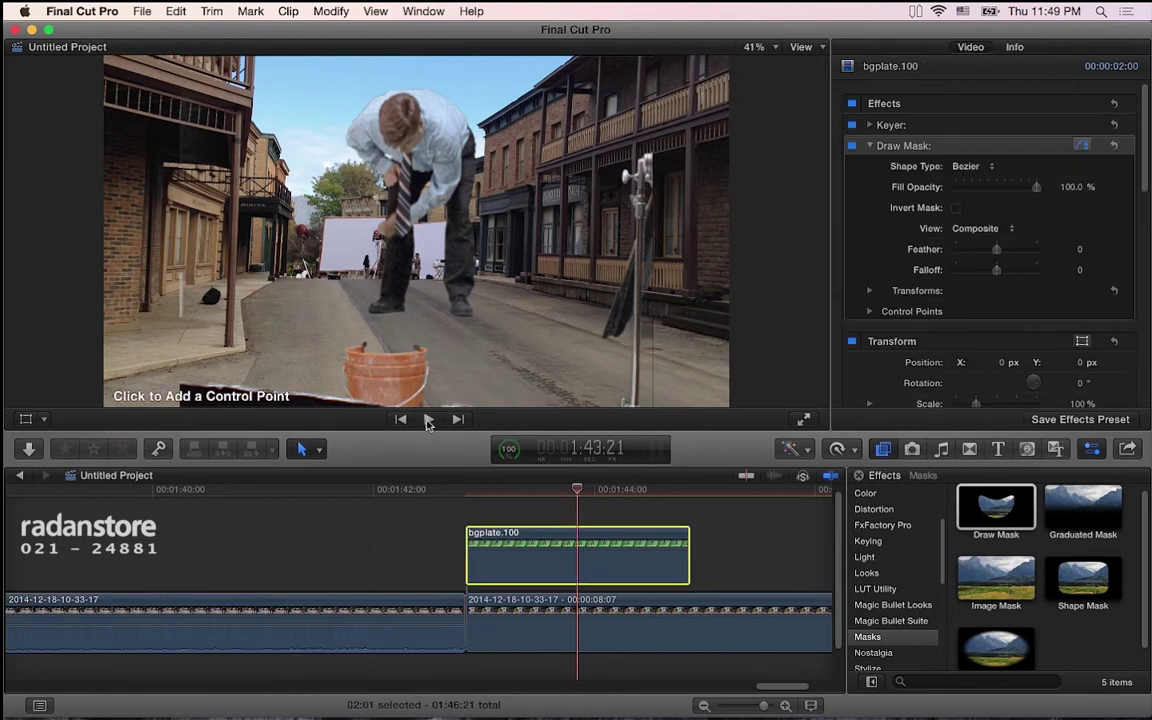
# Step: Enable Draw Mask point placement and set points above the bucket and up the left side
pyautogui.click(870, 146)
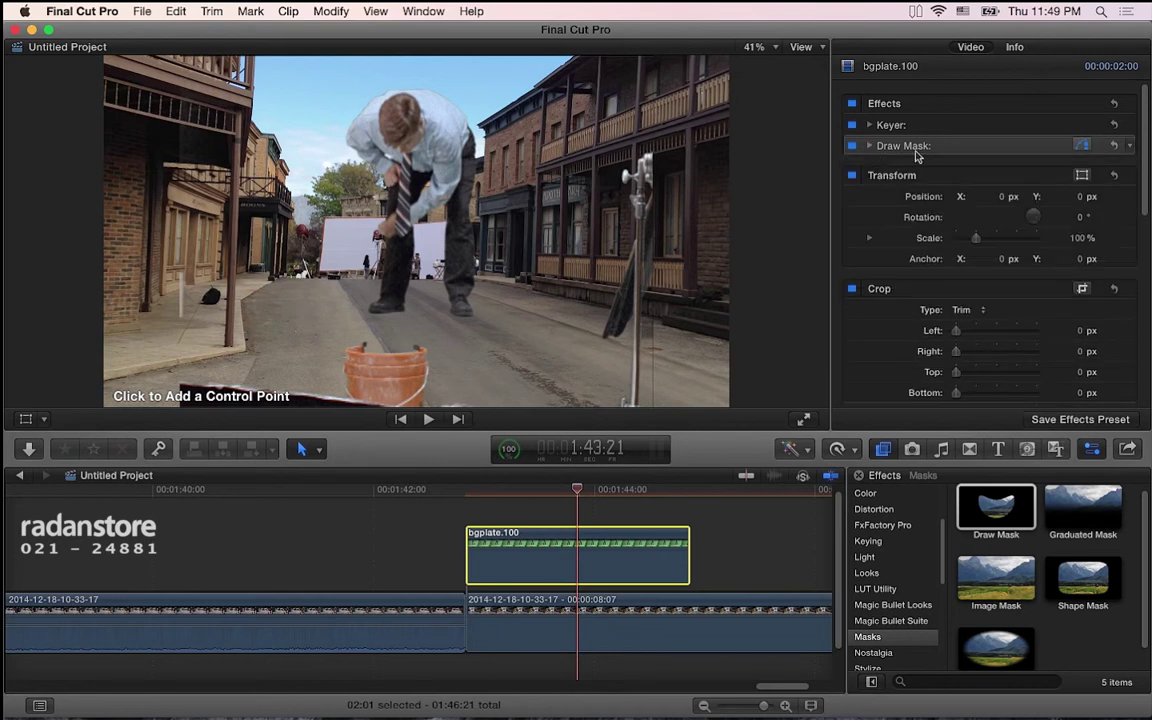
pyautogui.click(871, 147)
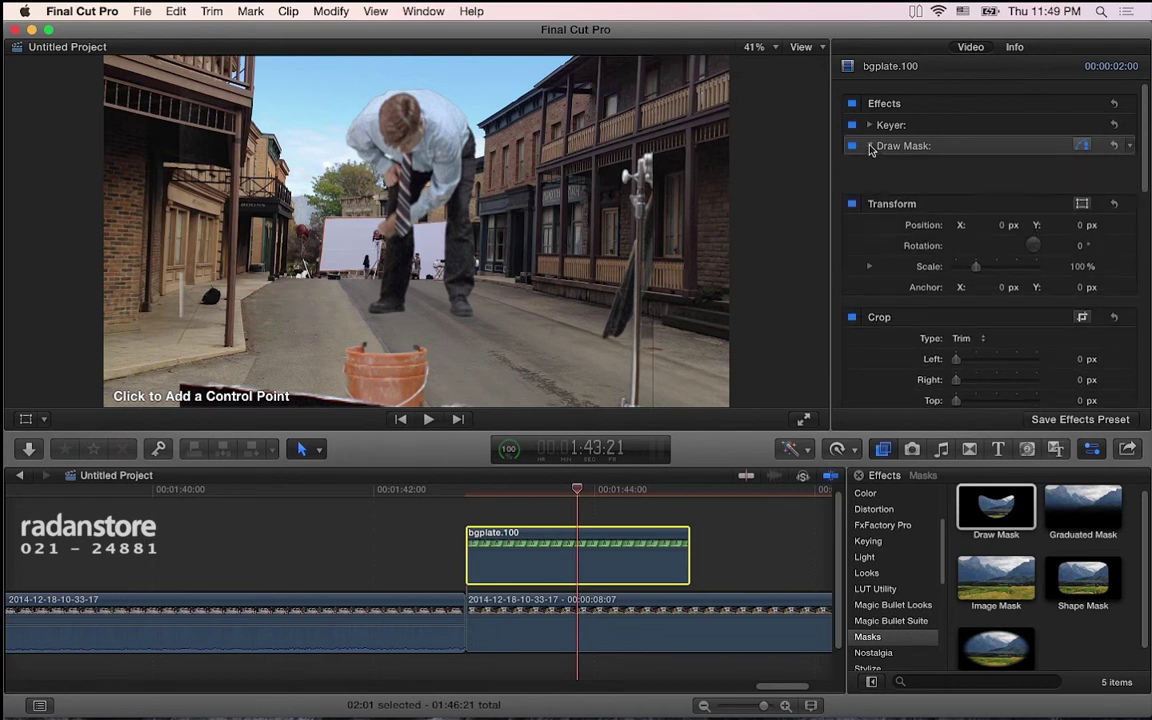
pyautogui.click(1081, 146)
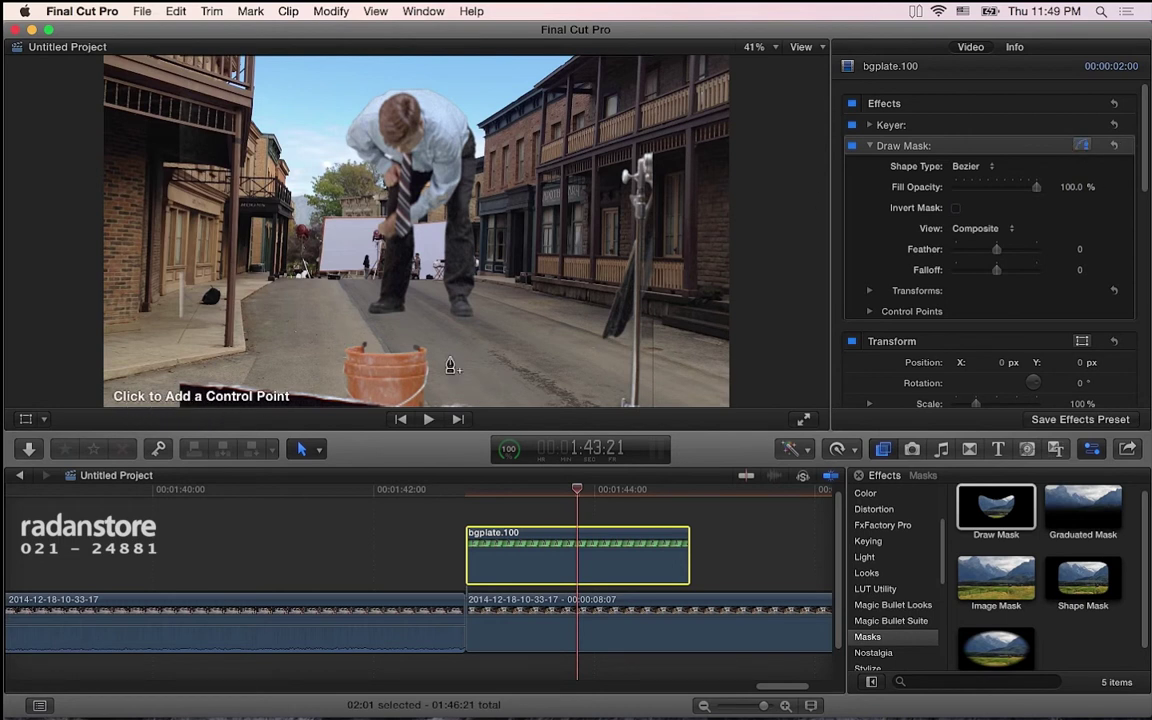
pyautogui.click(385, 337)
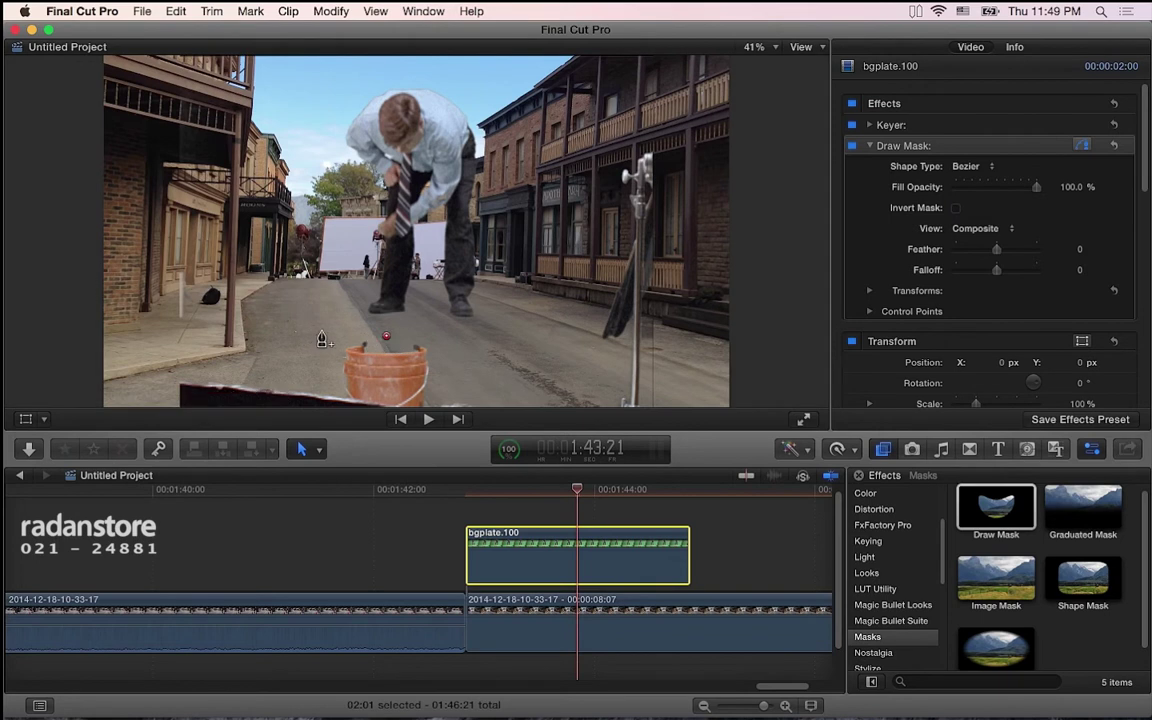
pyautogui.click(275, 287)
pyautogui.click(256, 188)
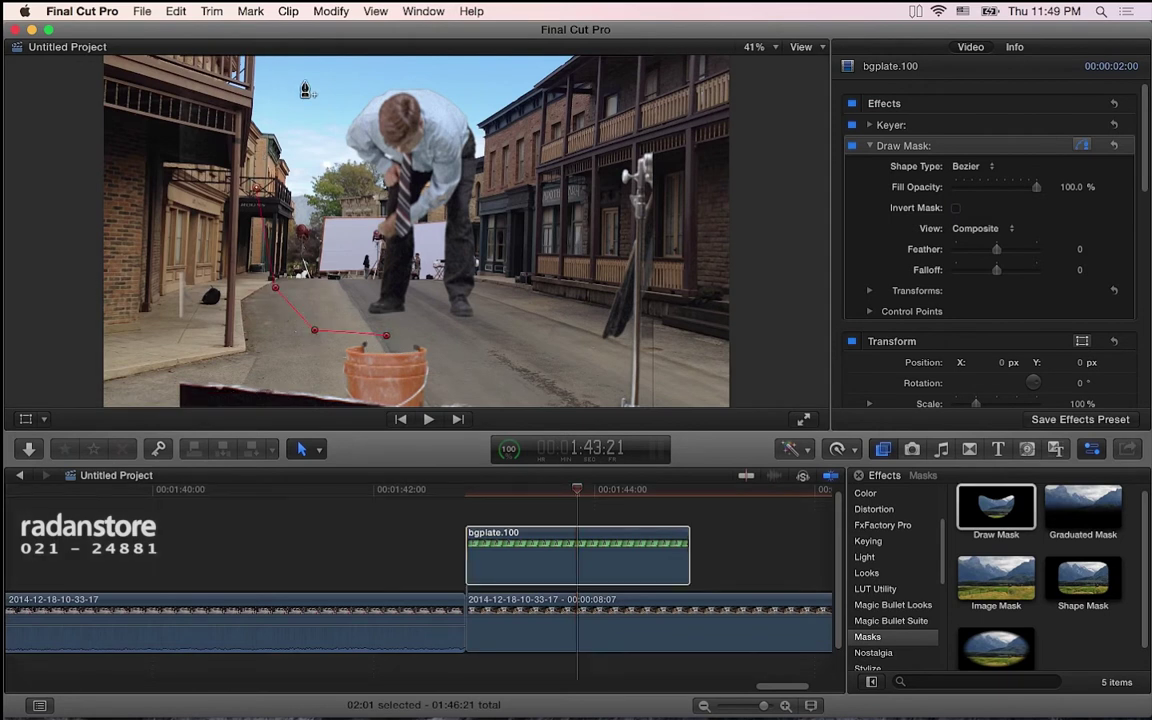
# Step: Add mask points across the top and down the right side, closing the shape on the first point
pyautogui.click(444, 60)
pyautogui.click(571, 72)
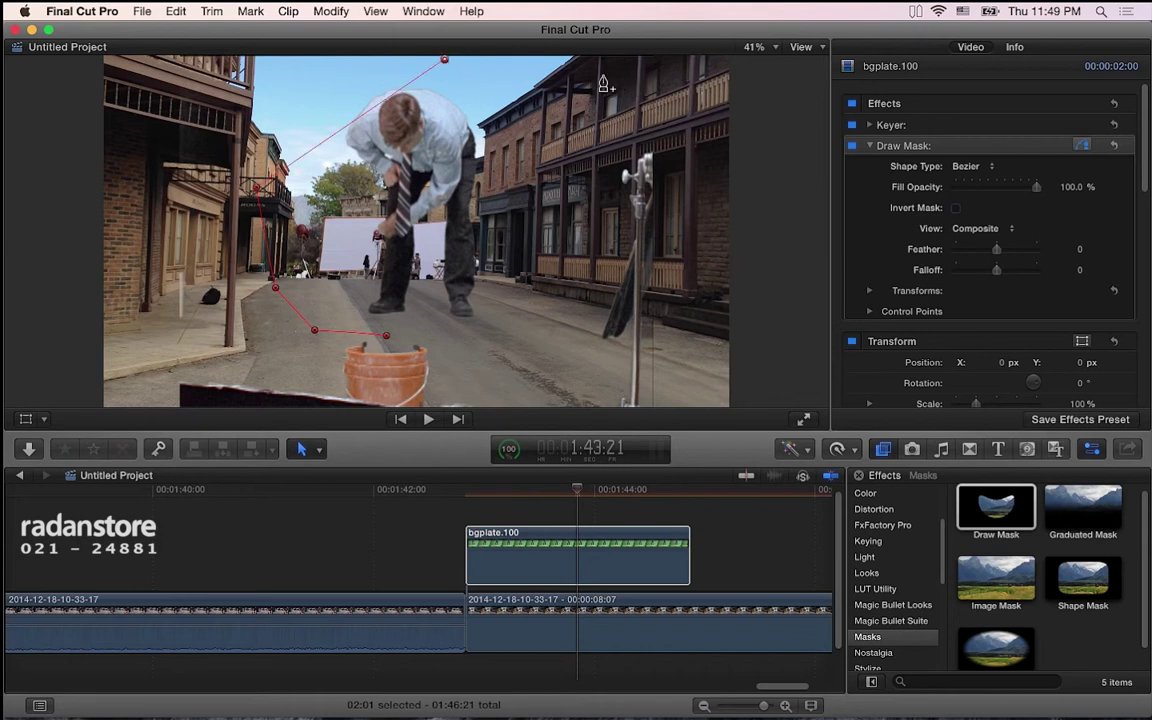
pyautogui.click(556, 174)
pyautogui.click(535, 287)
pyautogui.click(496, 334)
pyautogui.click(386, 341)
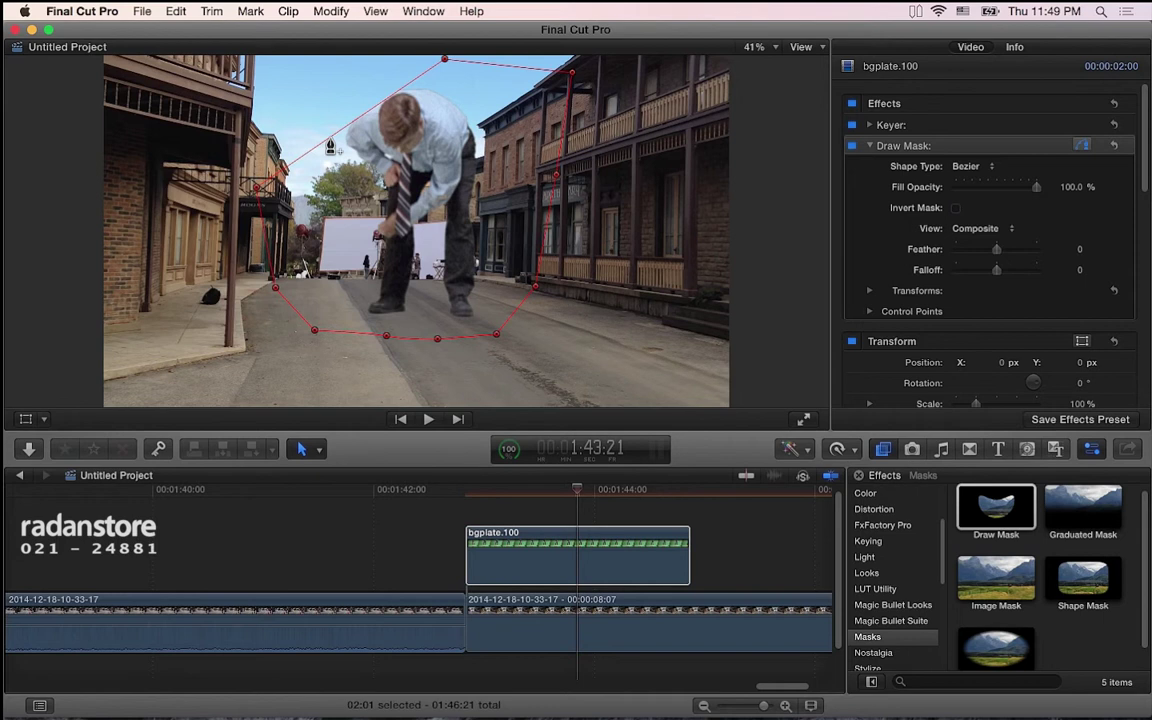
# Step: Add a mask point on the upper edge, pull it up-left, and delete the top-right point
pyautogui.keyDown('alt'); pyautogui.click(330, 146); pyautogui.keyUp('alt')
pyautogui.moveTo(329, 143); pyautogui.dragTo(296, 61)
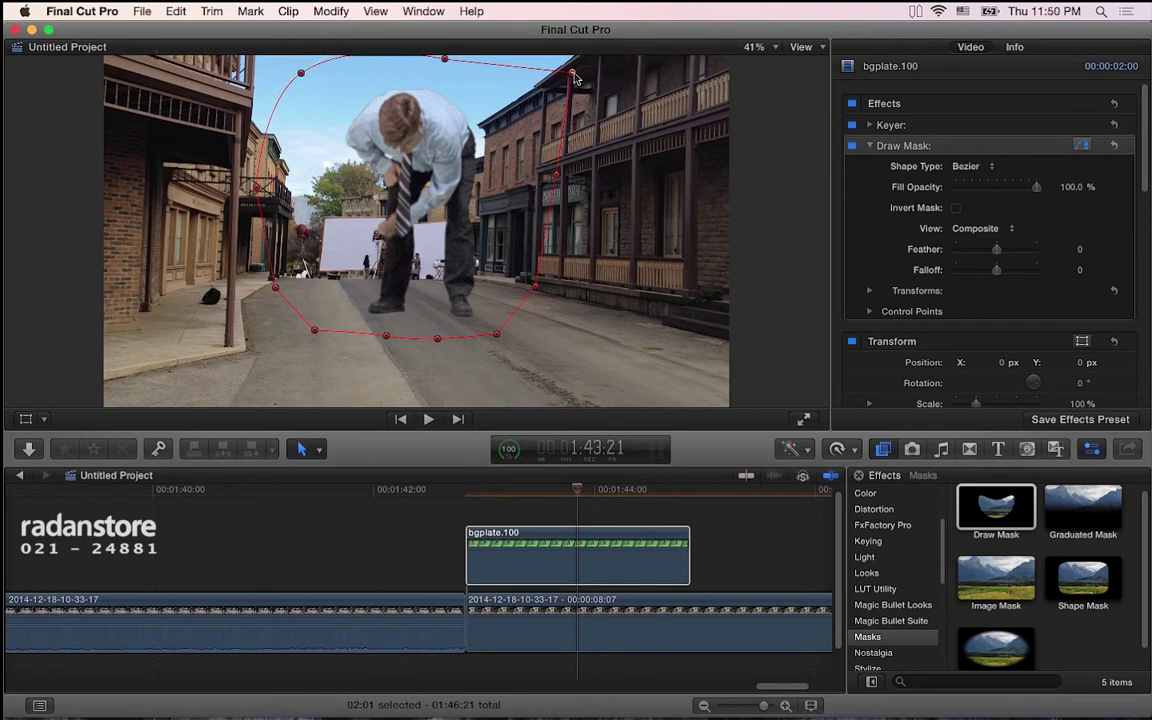
pyautogui.rightClick(576, 77)
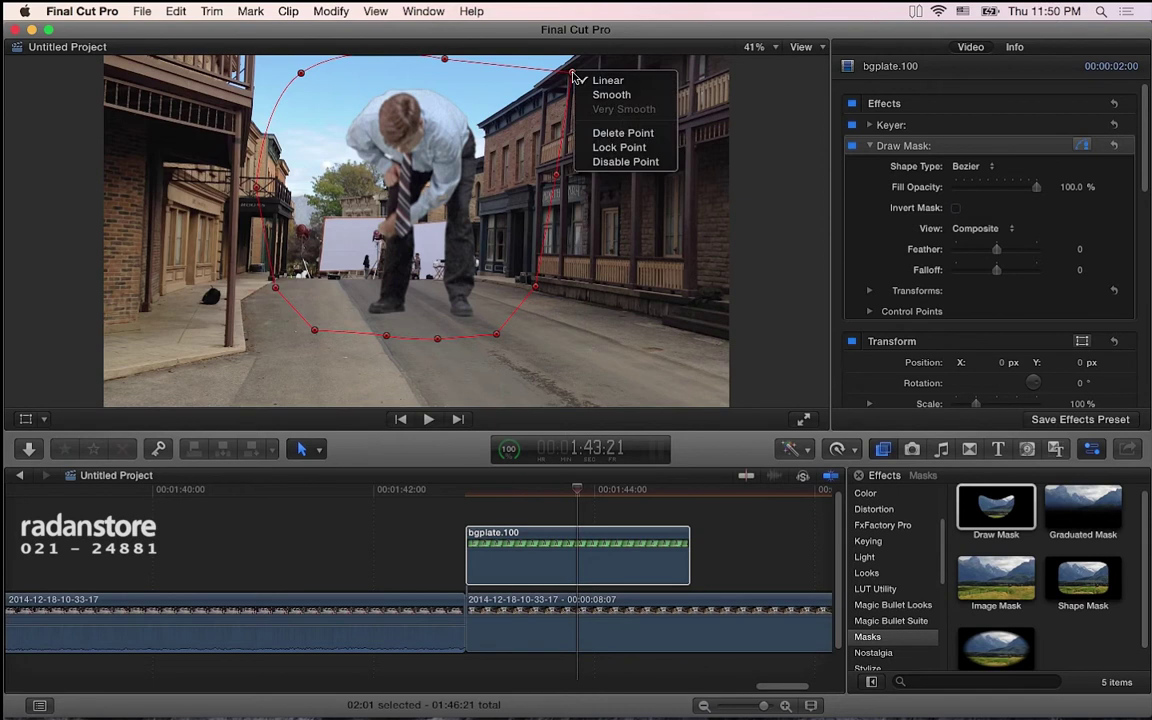
pyautogui.click(605, 135)
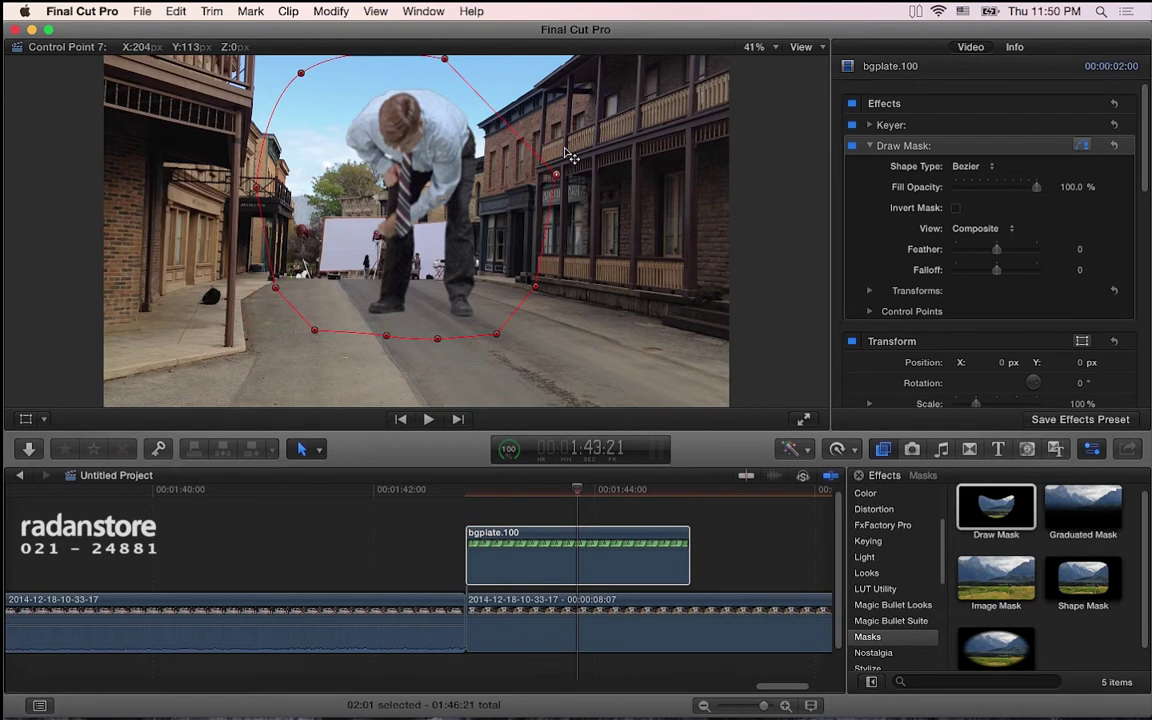
# Step: Make the top-right mask point smooth, adjust its curve handle and position, then deselect the points
pyautogui.rightClick(572, 138)
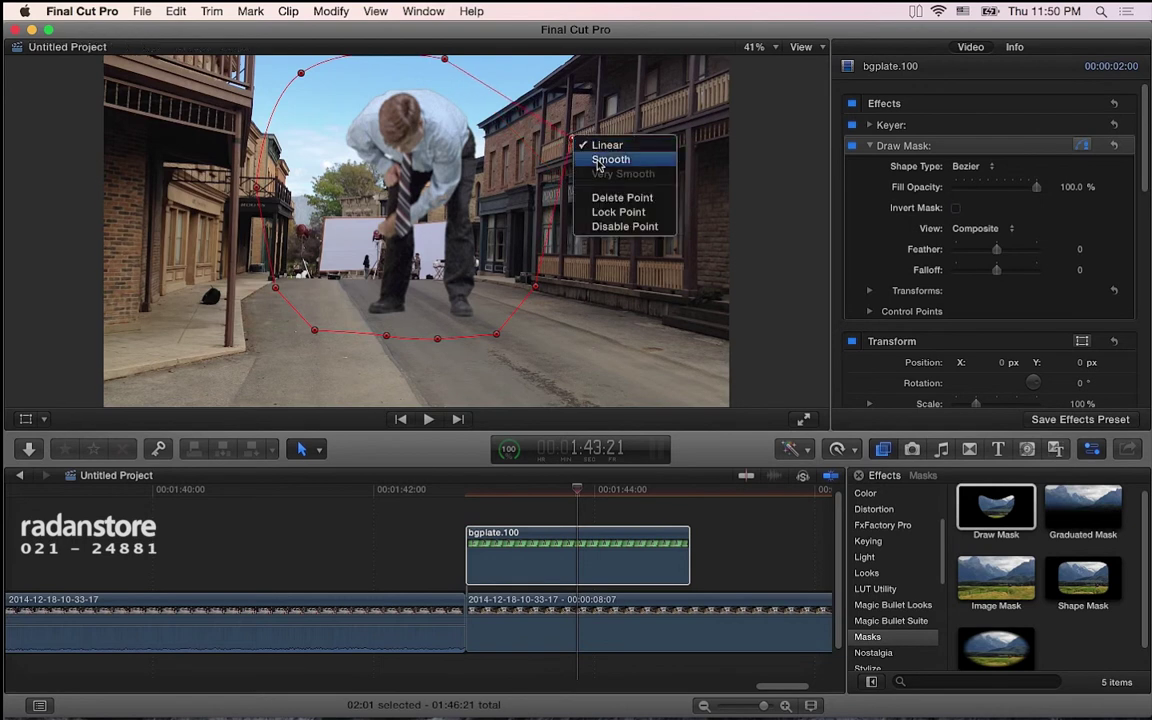
pyautogui.click(598, 164)
pyautogui.moveTo(590, 168); pyautogui.dragTo(597, 194)
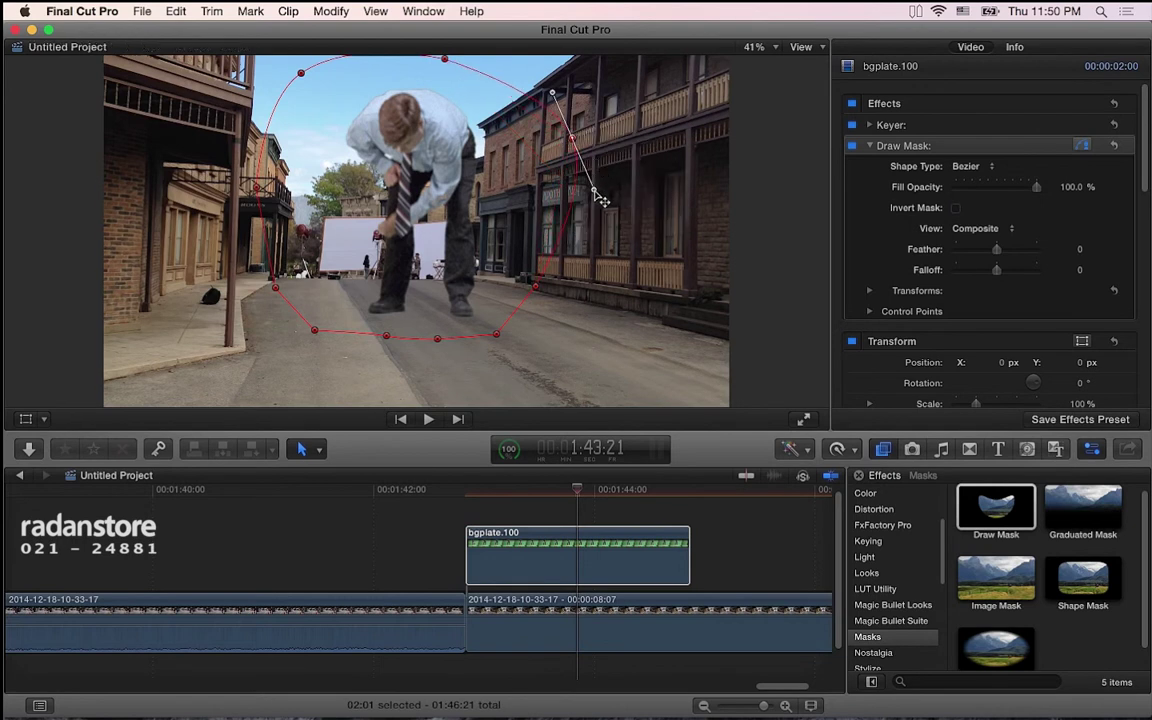
pyautogui.moveTo(561, 132)
pyautogui.mouseDown()
pyautogui.moveTo(546, 117)
pyautogui.moveTo(556, 117)
pyautogui.mouseUp()
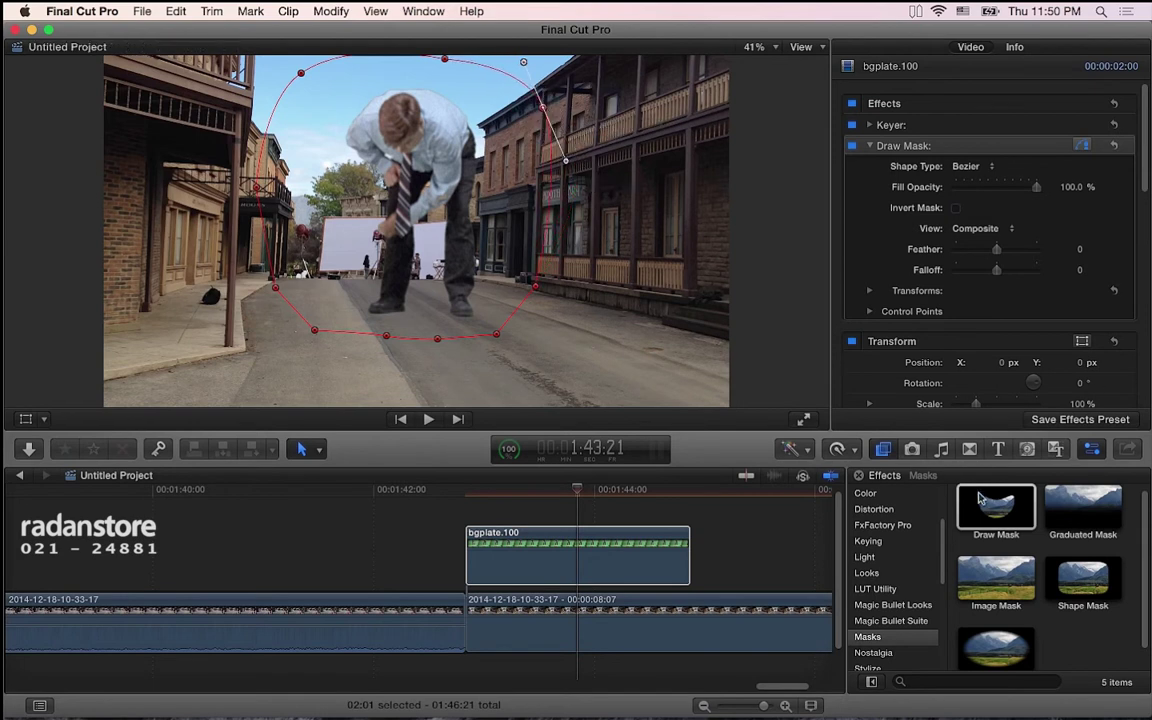
pyautogui.click(977, 331)
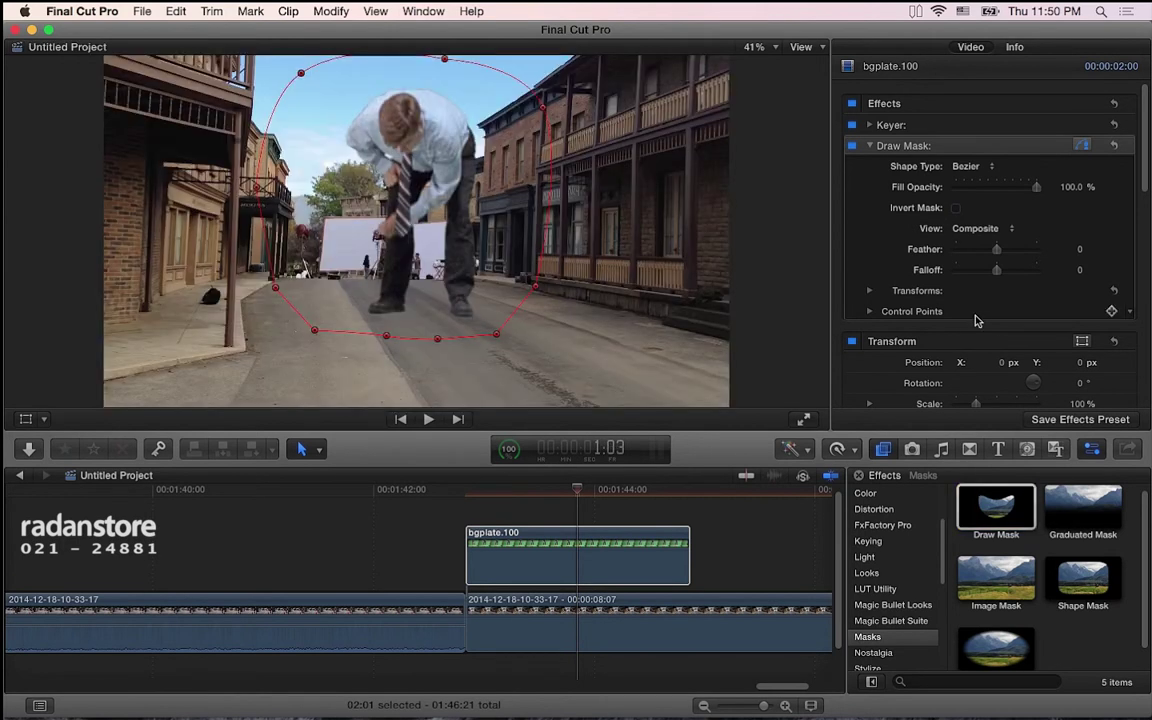
# Step: Nudge mask Control Point 8 outward slightly, then return the playhead to 1:43:01
pyautogui.scroll(-10, 1032, 200)
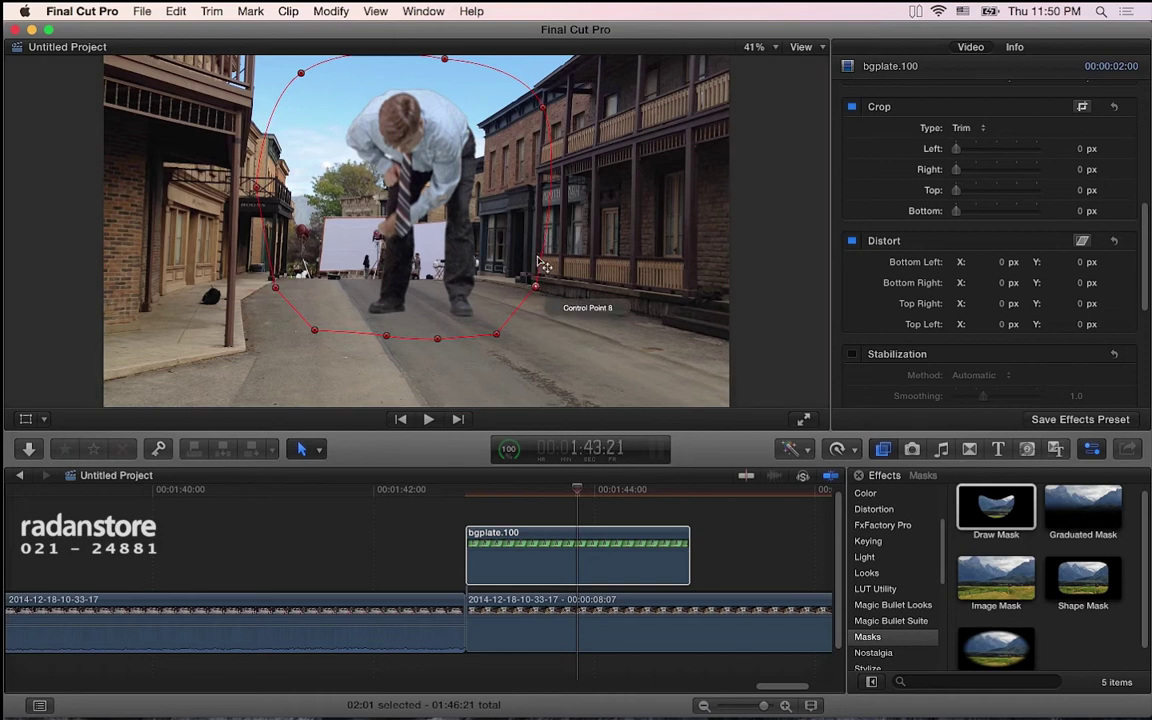
pyautogui.click(535, 287)
pyautogui.moveTo(535, 287)
pyautogui.mouseDown()
pyautogui.moveTo(532, 270)
pyautogui.moveTo(548, 296)
pyautogui.mouseUp()
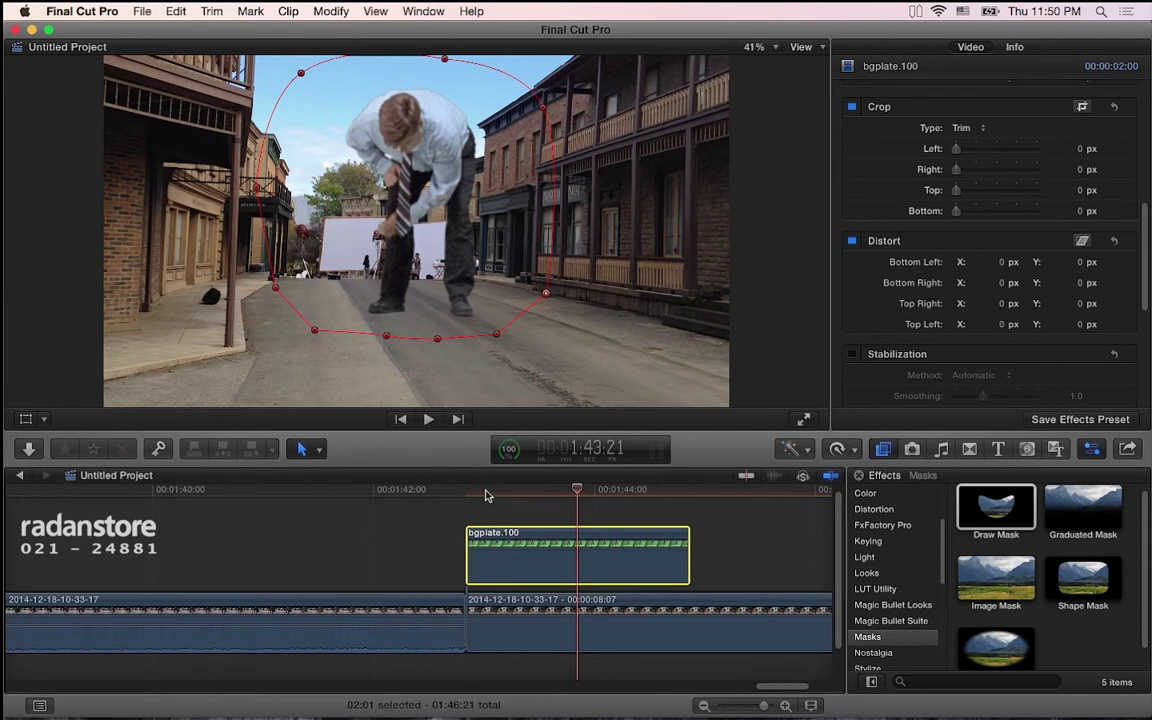
pyautogui.click(487, 494)
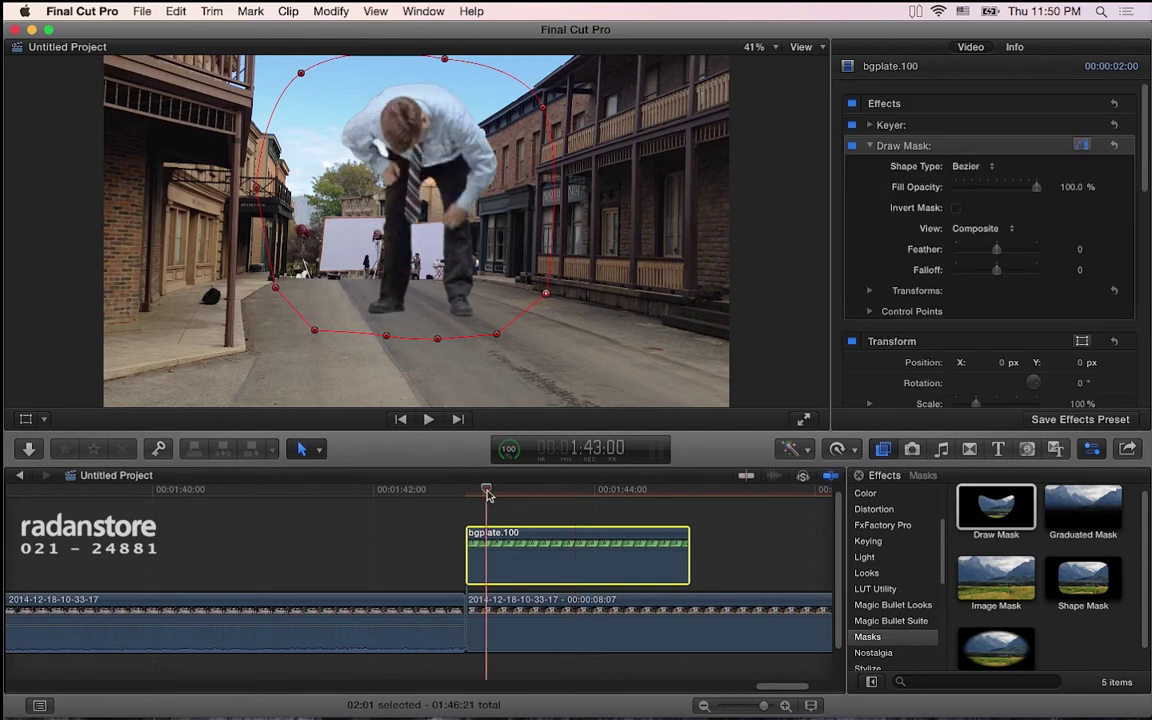
# Step: Add a Control Points keyframe at 1:43:01, then advance the playhead to 1:43:14
pyautogui.moveTo(1147, 188)
pyautogui.mouseDown()
pyautogui.moveTo(1131, 316)
pyautogui.moveTo(1139, 182)
pyautogui.mouseUp()
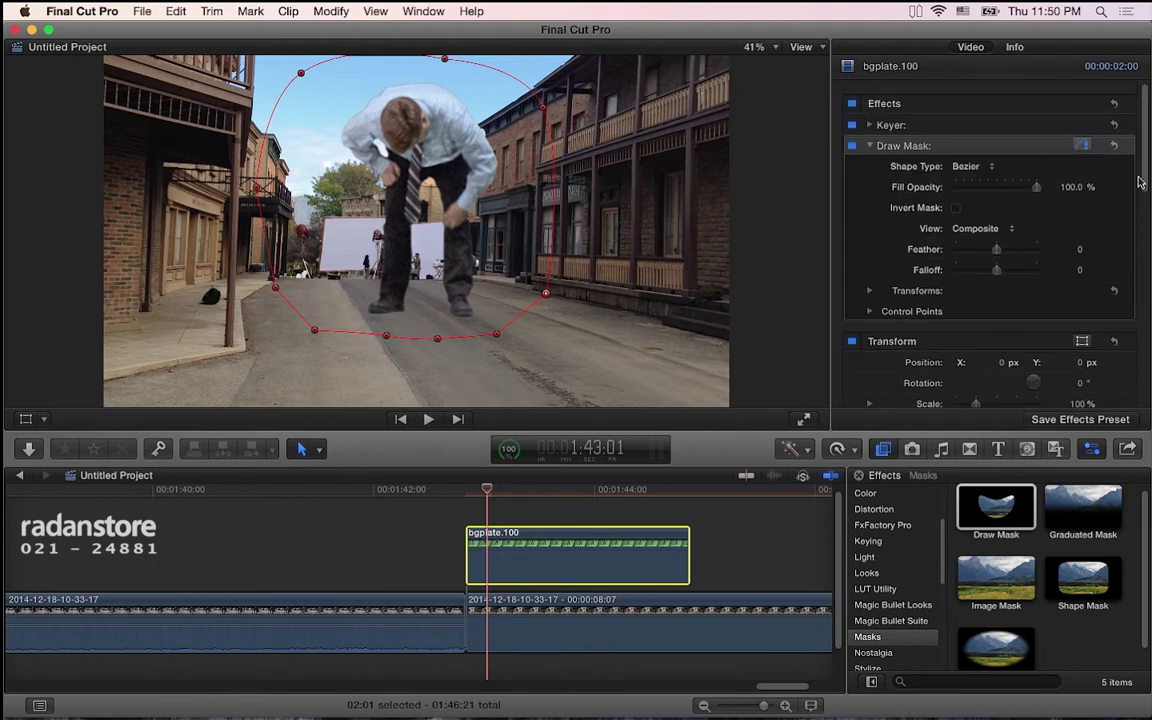
pyautogui.click(870, 312)
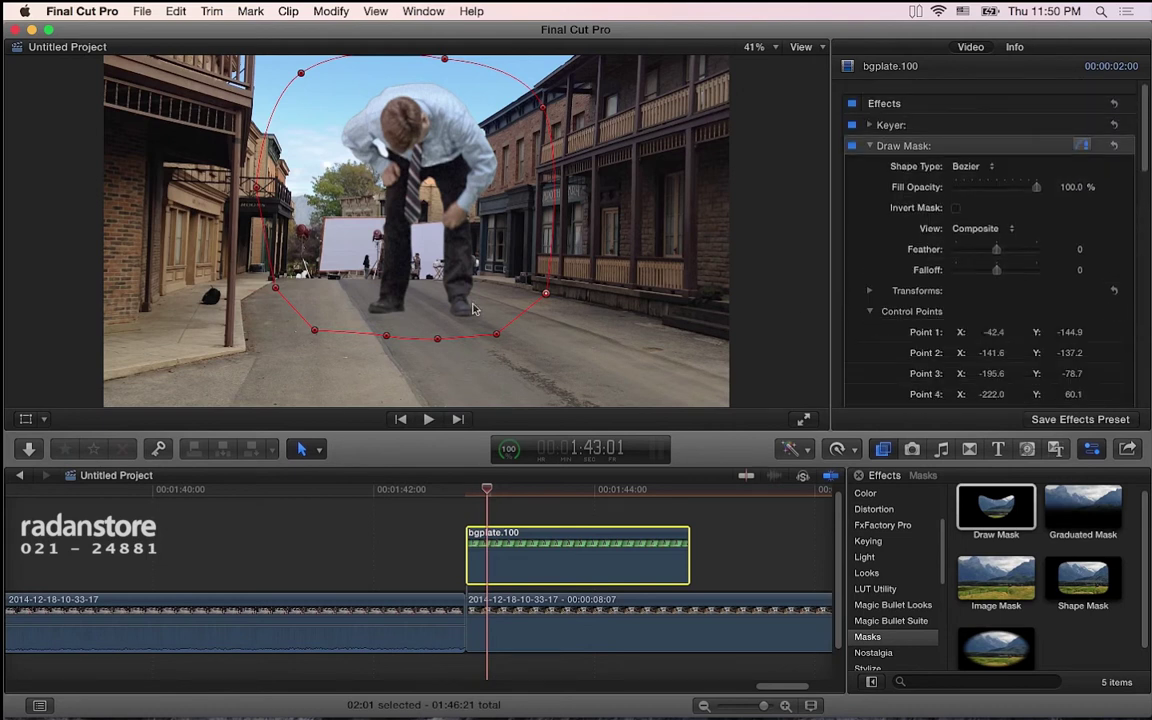
pyautogui.click(547, 296)
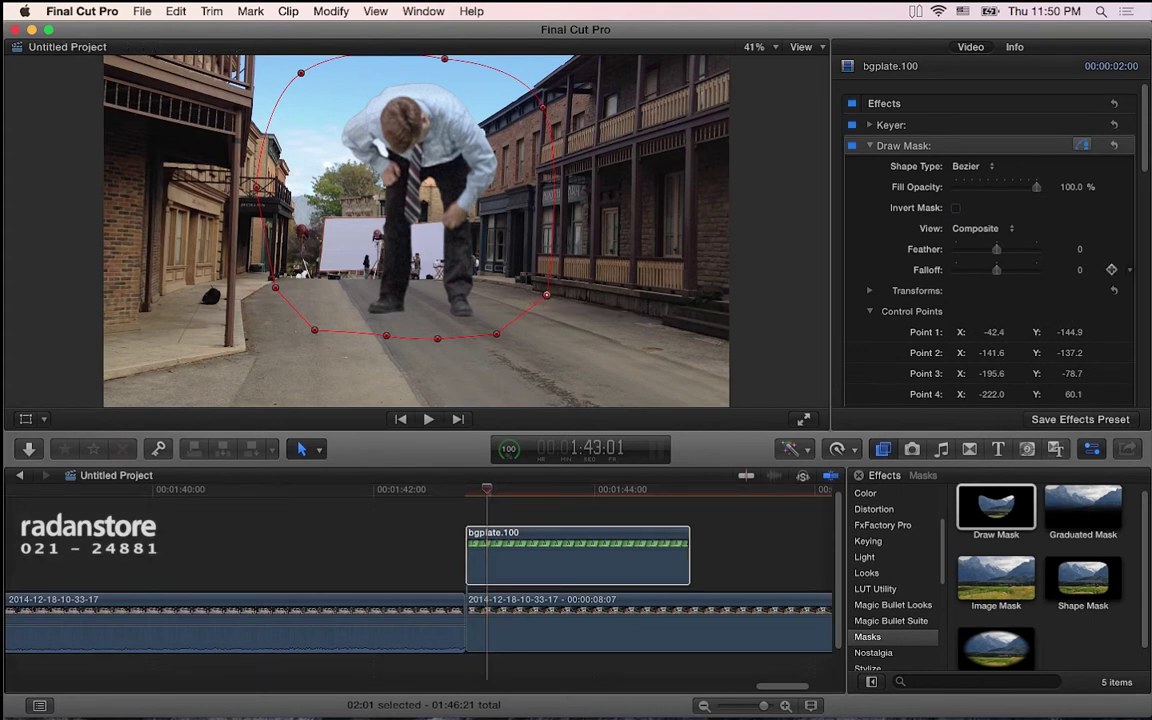
pyautogui.scroll(-5, 1100, 250)
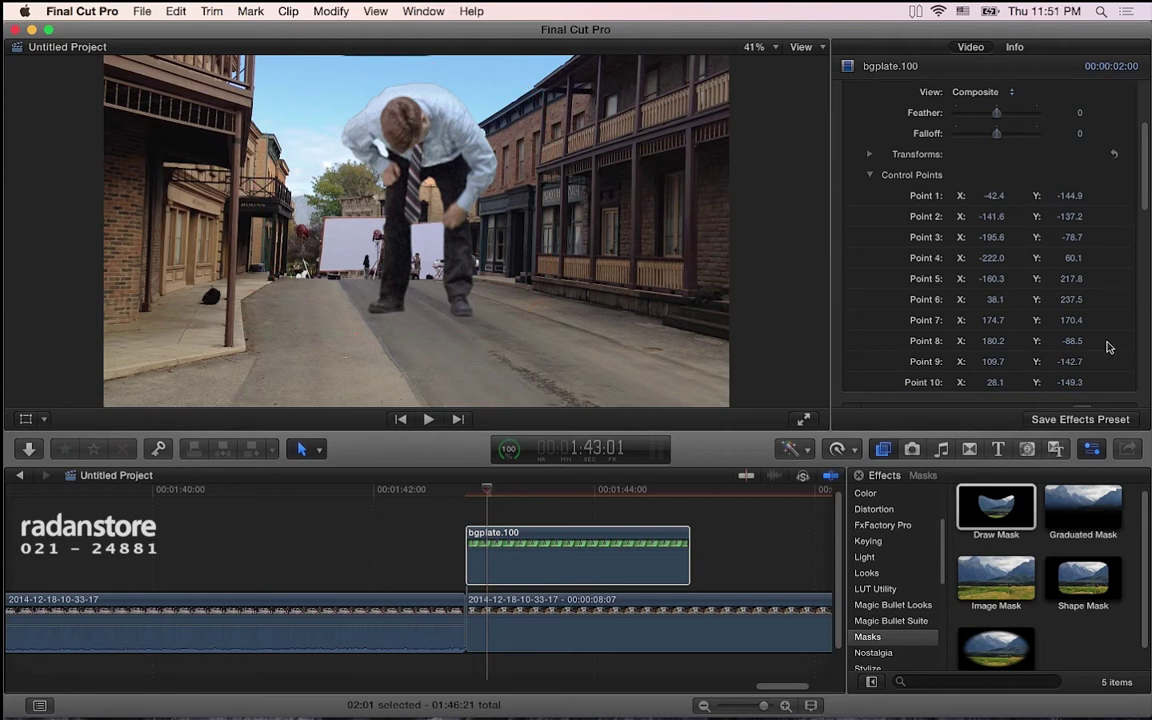
pyautogui.scroll(1, 1113, 342)
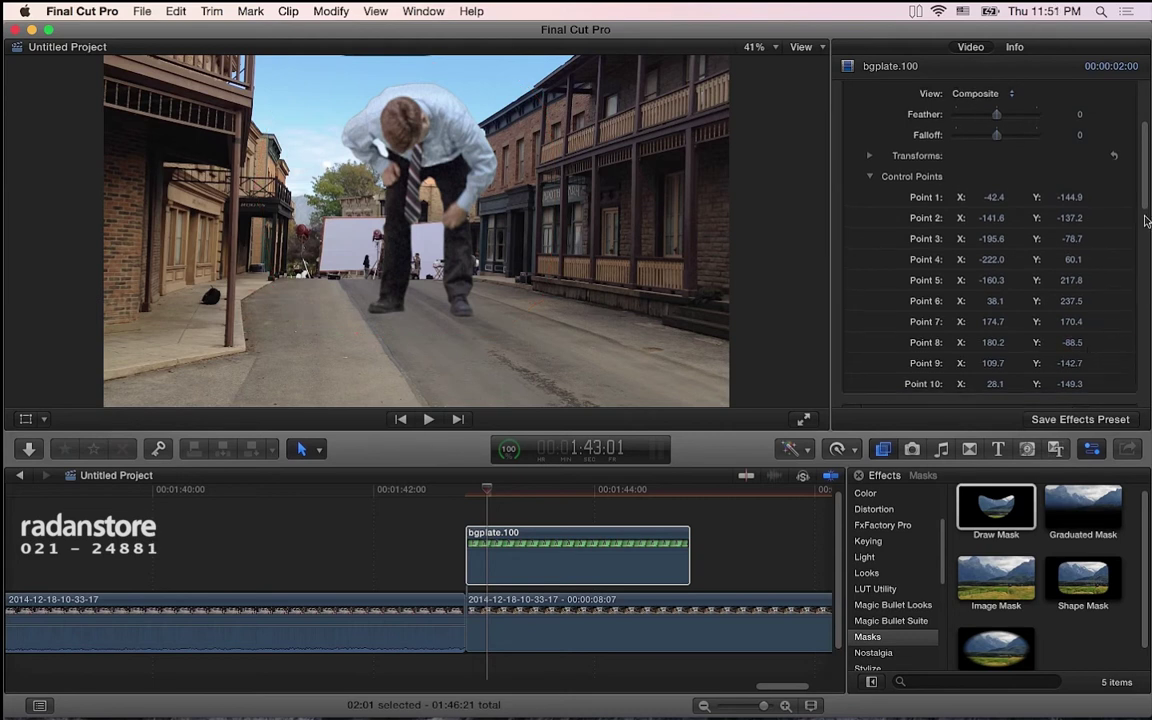
pyautogui.click(1112, 177)
pyautogui.click(544, 490)
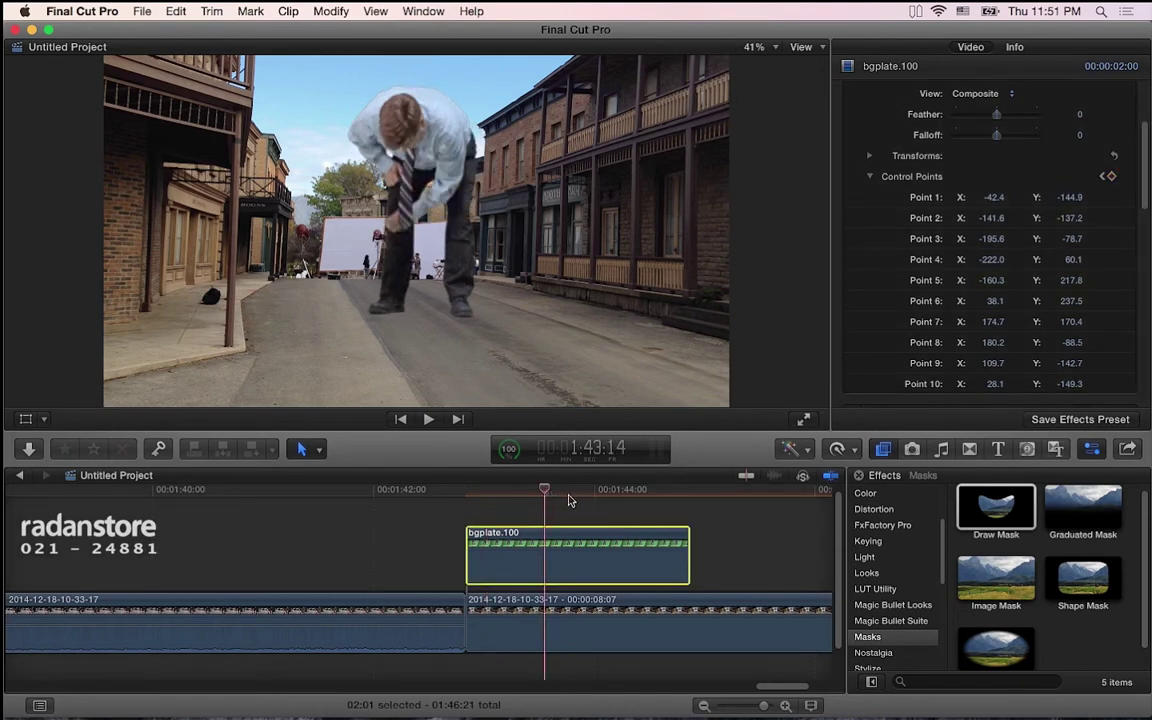
# Step: At later frames up to 1:44:10, refit Control Point 8 and the upper point around the man
pyautogui.click(571, 495)
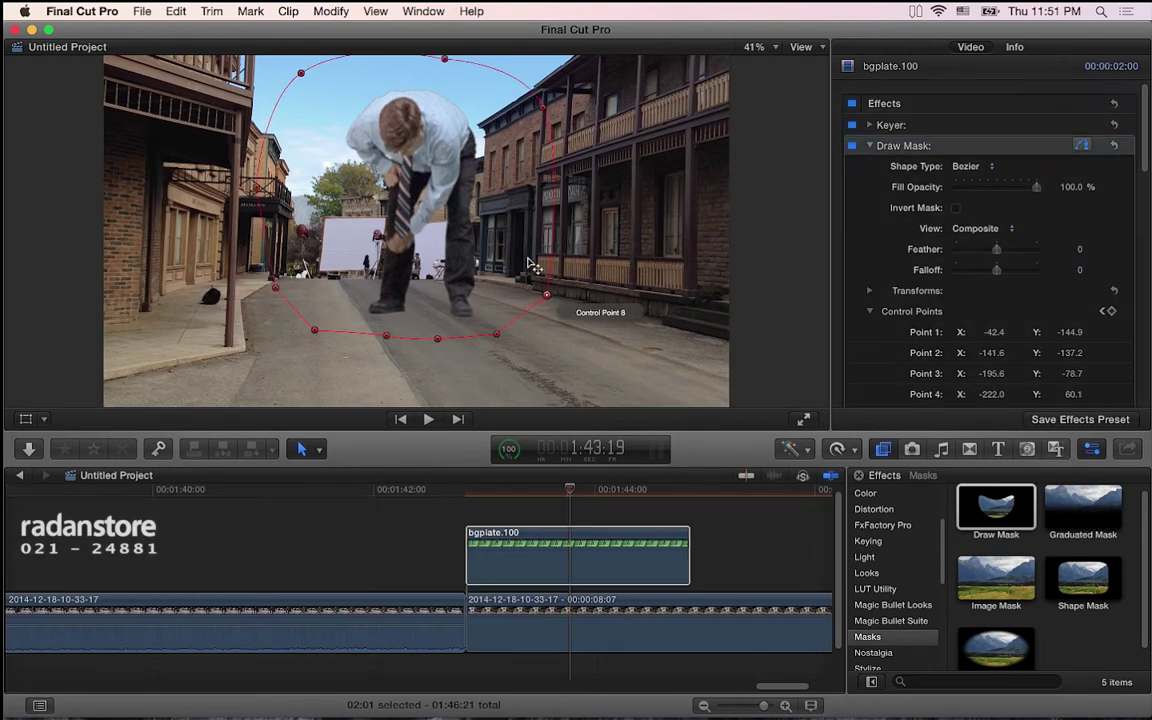
pyautogui.moveTo(546, 294); pyautogui.dragTo(515, 246)
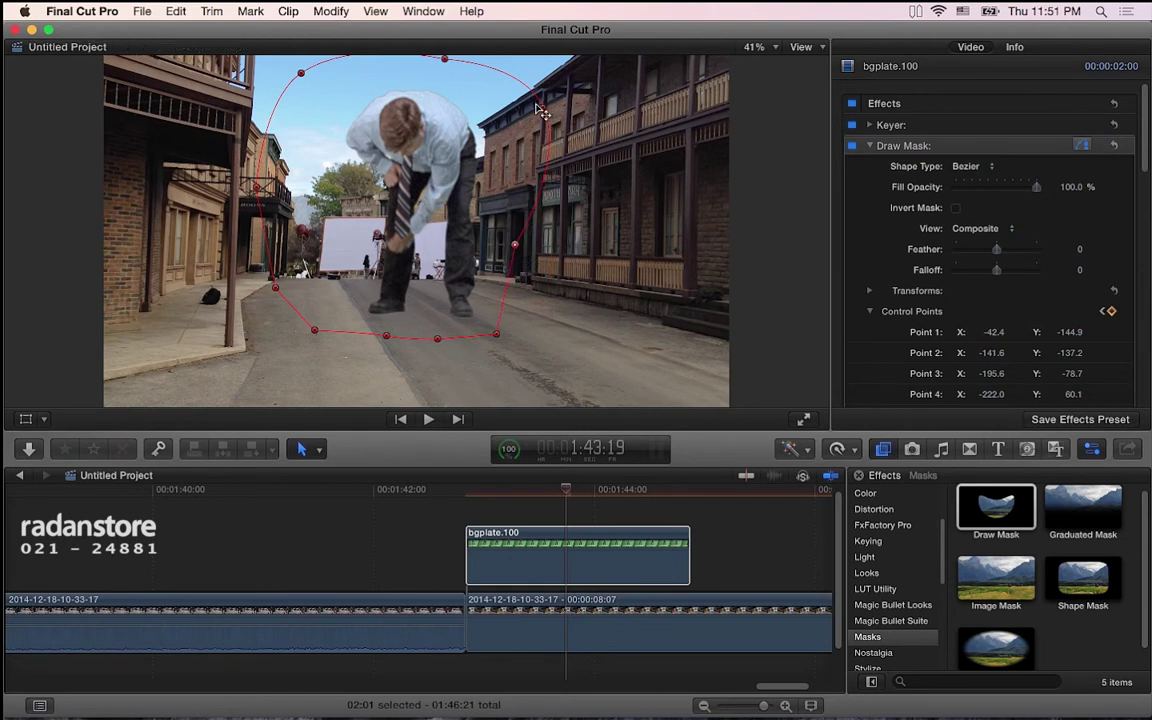
pyautogui.moveTo(533, 107); pyautogui.dragTo(512, 104)
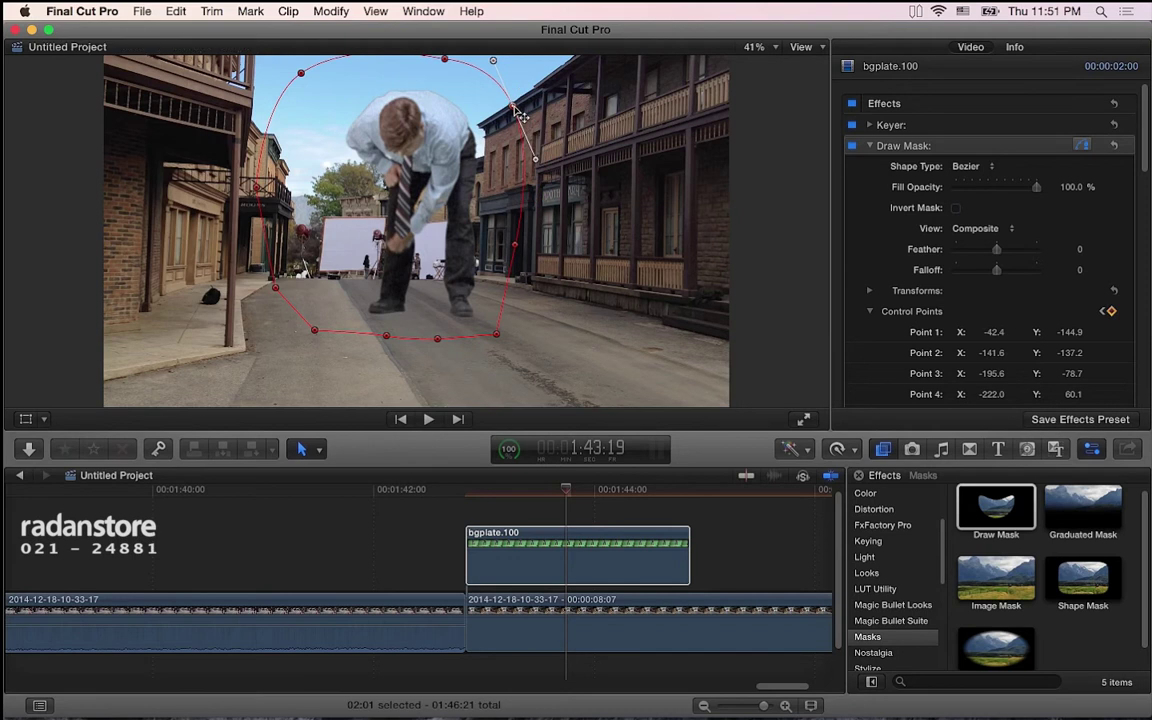
pyautogui.press('c')
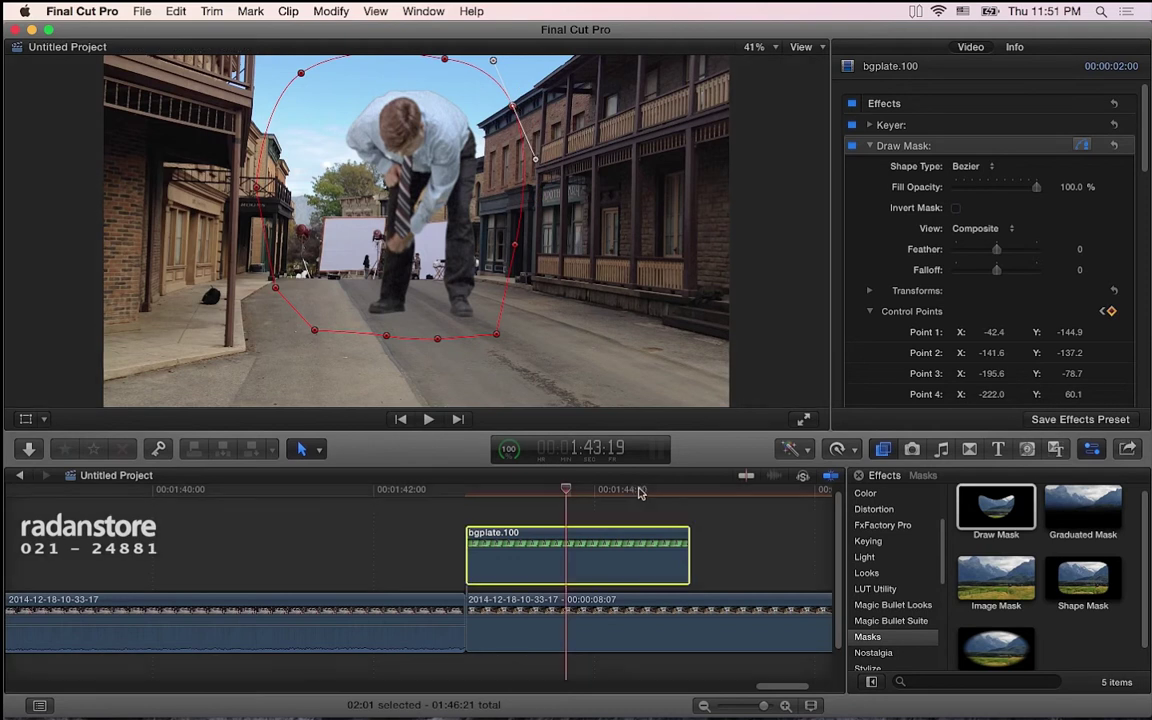
pyautogui.click(640, 491)
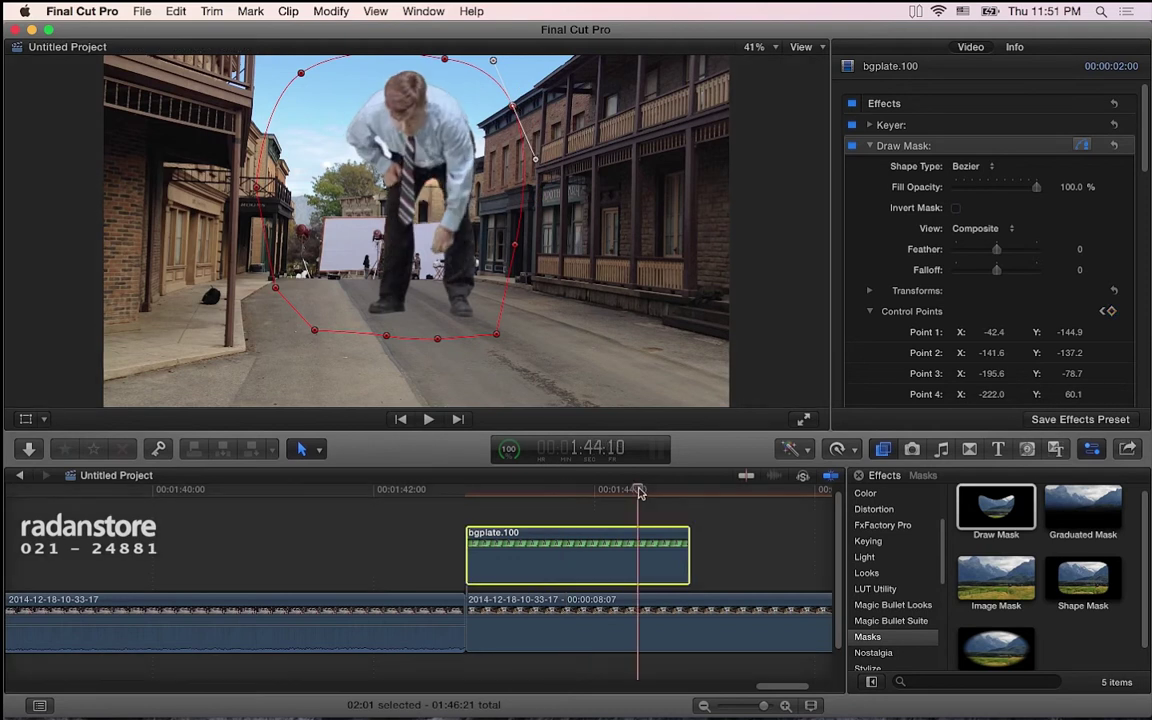
pyautogui.moveTo(515, 244); pyautogui.dragTo(530, 250)
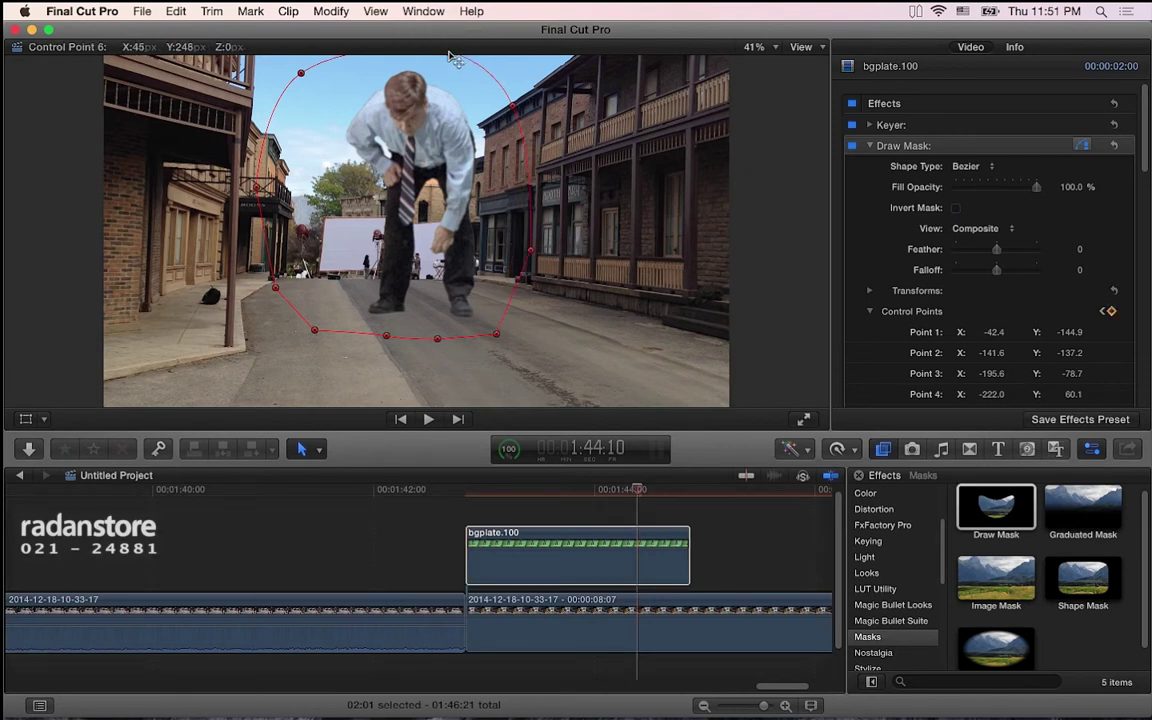
# Step: Return to 1:43:03 and step forward through the frames to review the animated mask
pyautogui.click(499, 495)
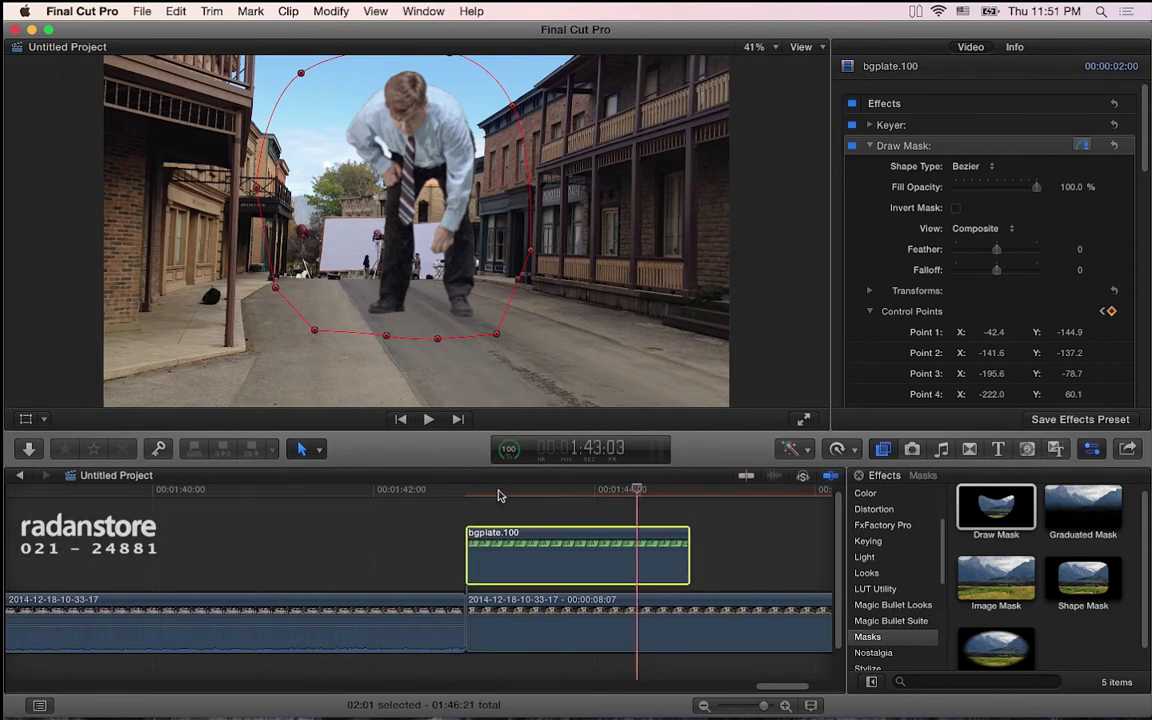
pyautogui.click(499, 495)
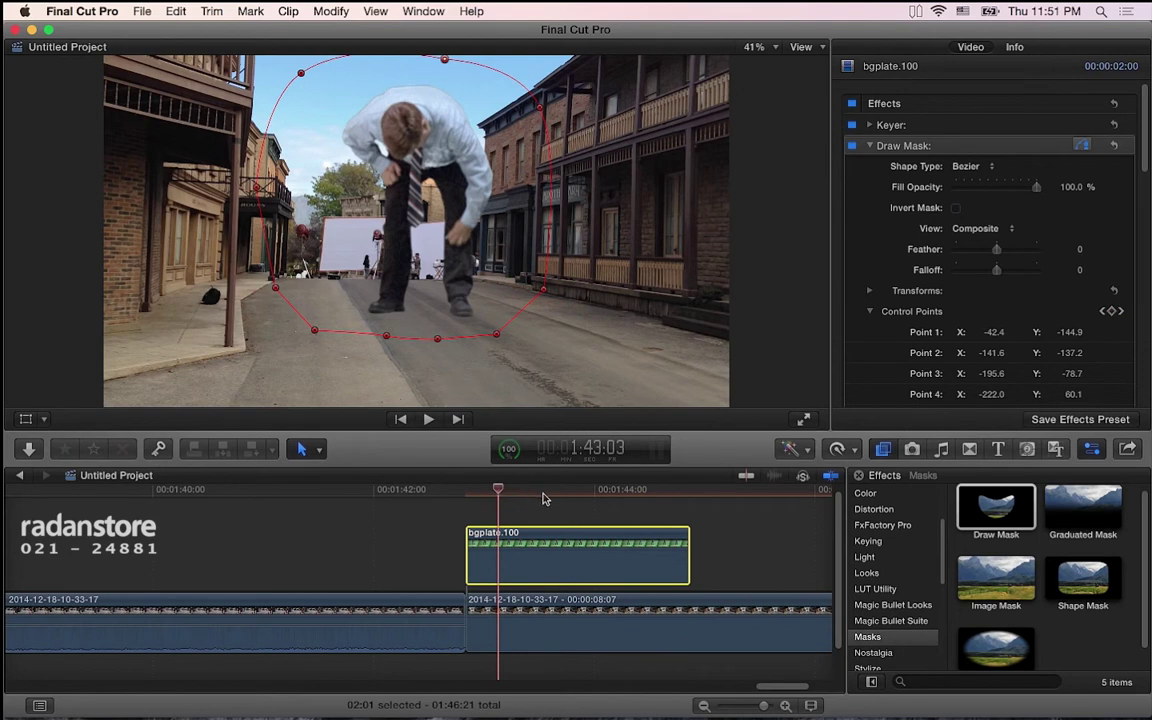
pyautogui.click(553, 492)
pyautogui.click(583, 492)
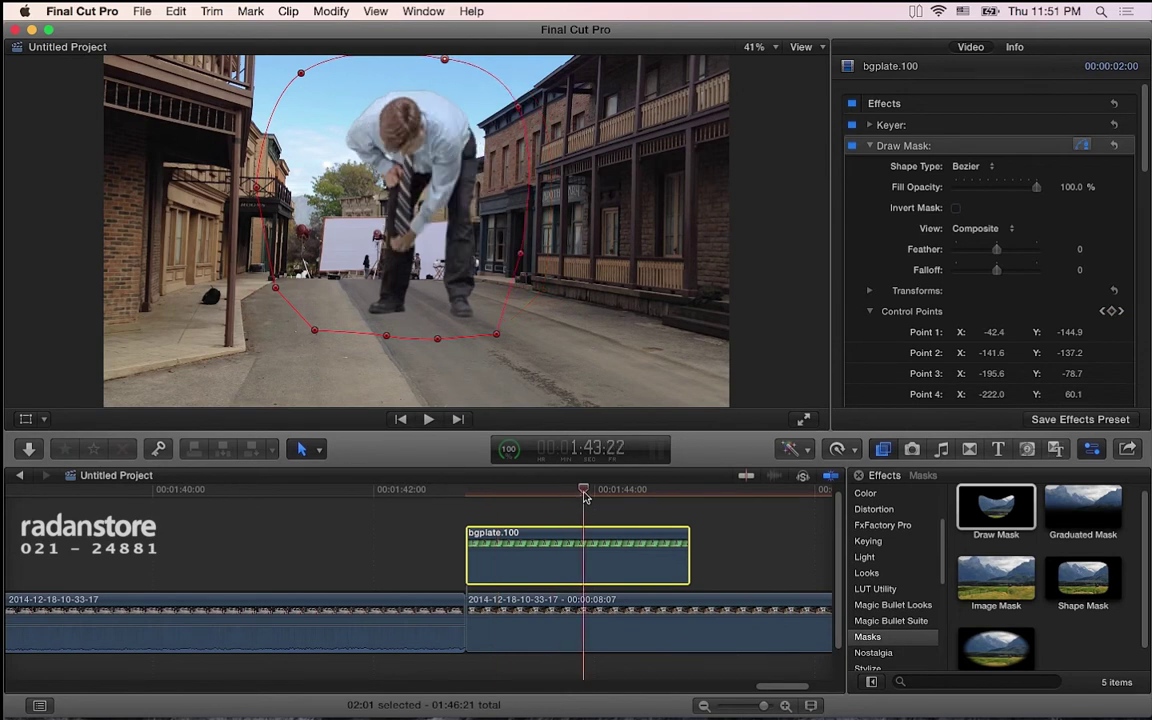
pyautogui.click(614, 492)
pyautogui.click(630, 492)
pyautogui.click(650, 492)
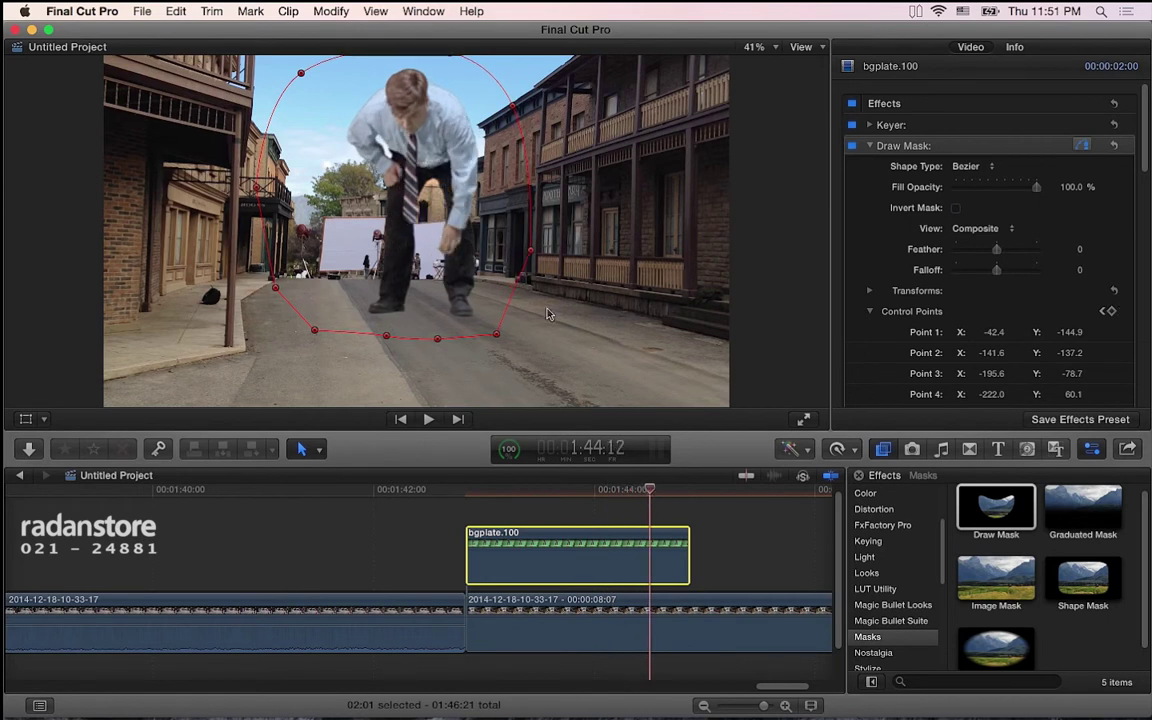
pyautogui.click(956, 209)
# Step: Keep the Bezier shape type, collapse Control Points, and expand the Draw Mask Transforms section
pyautogui.click(982, 166)
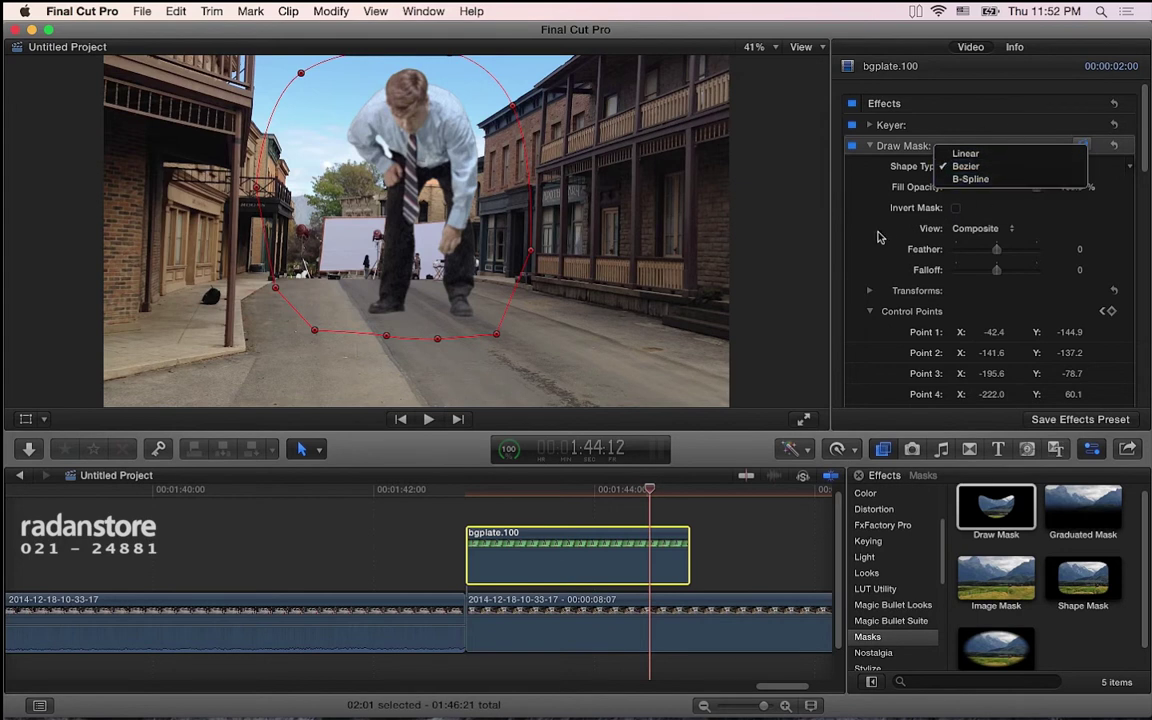
pyautogui.click(793, 214)
pyautogui.scroll(-1, 878, 235)
pyautogui.scroll(-2, 878, 235)
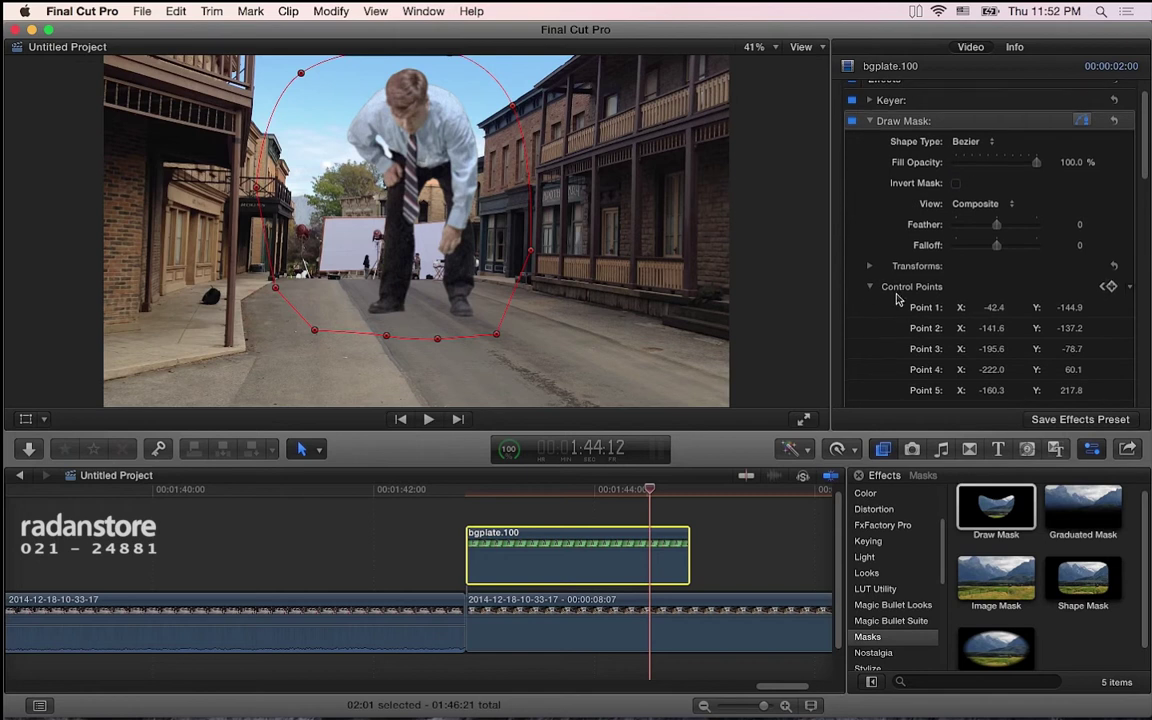
pyautogui.scroll(-10, 900, 290)
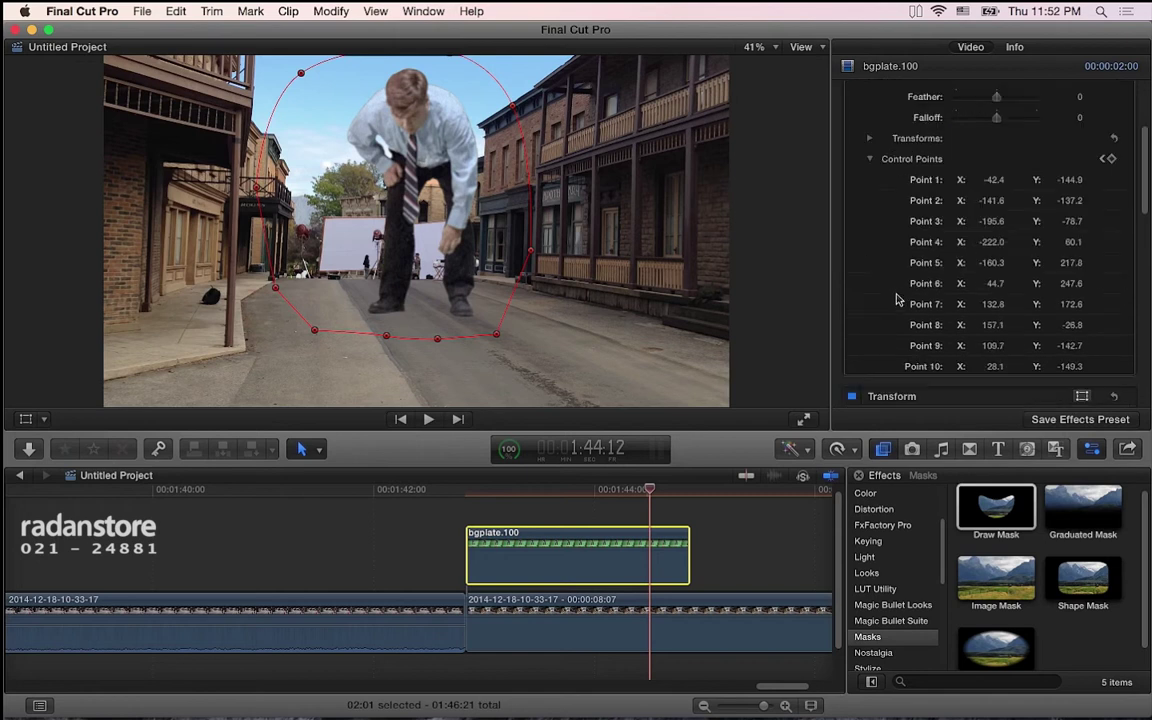
pyautogui.click(868, 146)
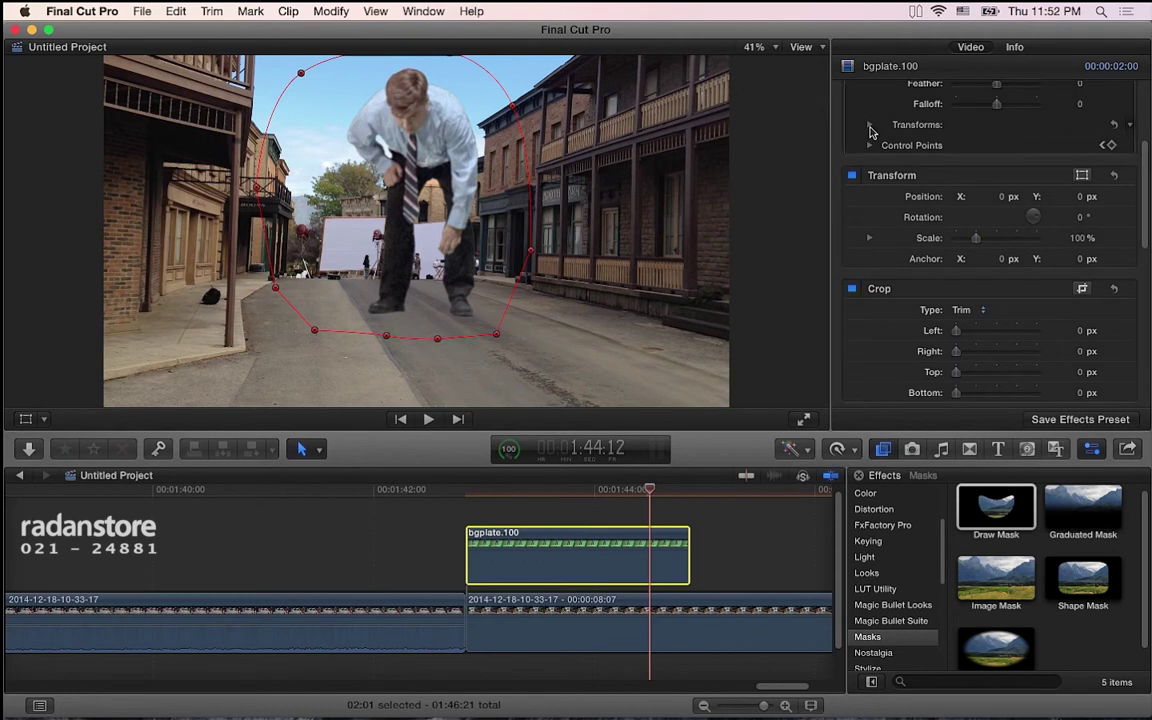
pyautogui.click(869, 125)
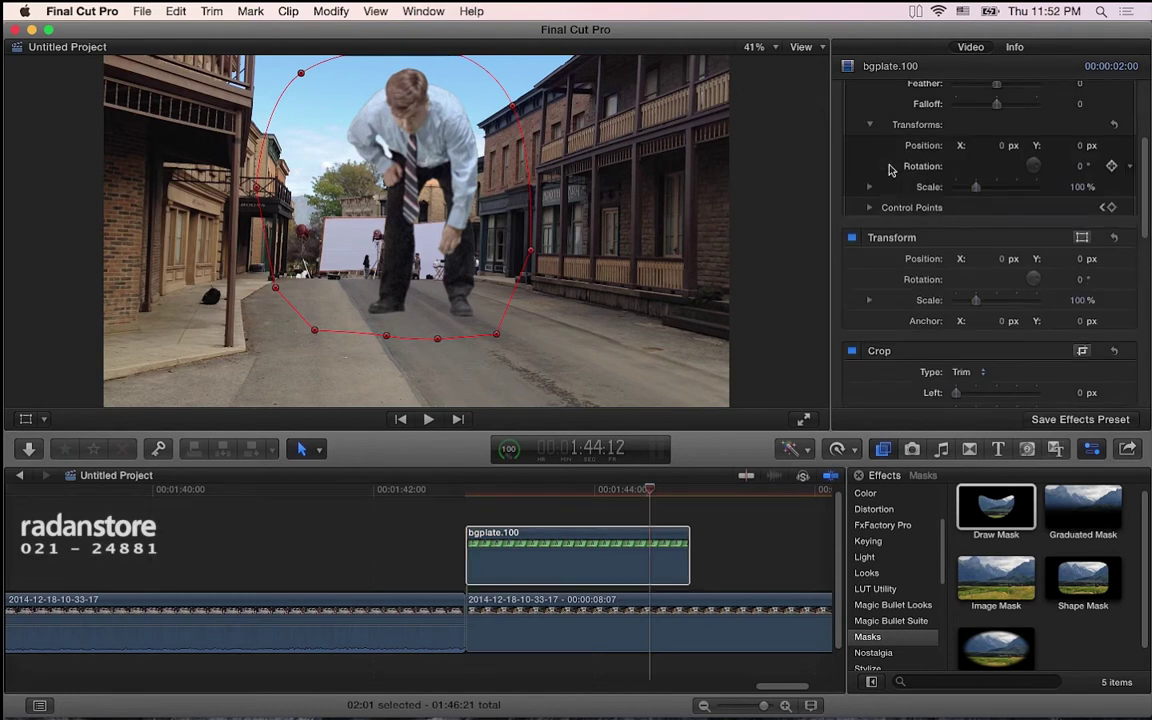
pyautogui.scroll(10, 889, 170)
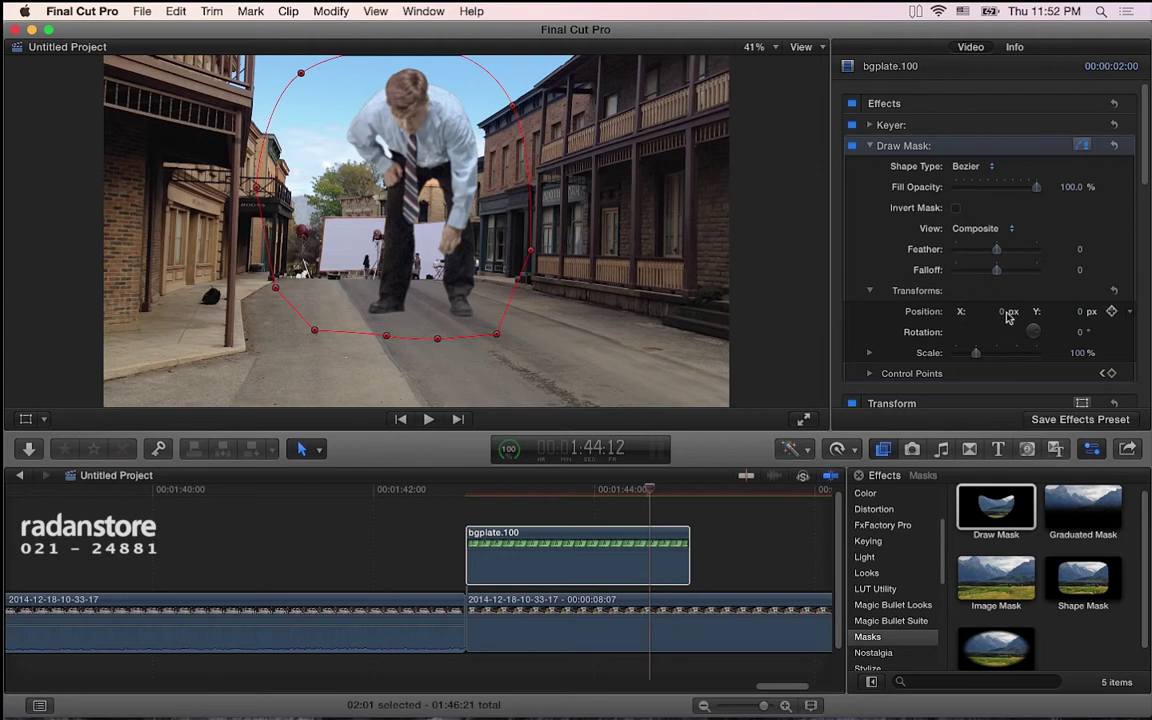
# Step: Shift the mask's Position X to 37.0 px, then compare Original and Composite views, ending on Composite
pyautogui.moveTo(1003, 313)
pyautogui.mouseDown()
pyautogui.moveTo(1045, 313)
pyautogui.moveTo(1012, 313)
pyautogui.mouseUp()
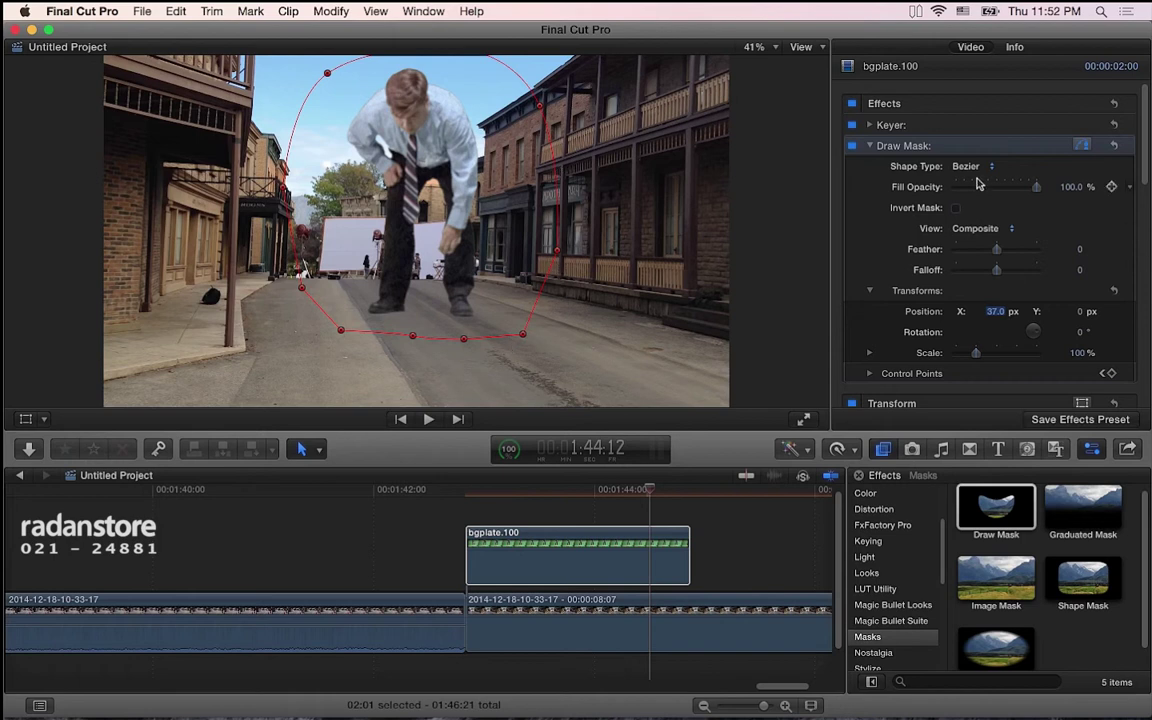
pyautogui.click(985, 228)
pyautogui.click(985, 219)
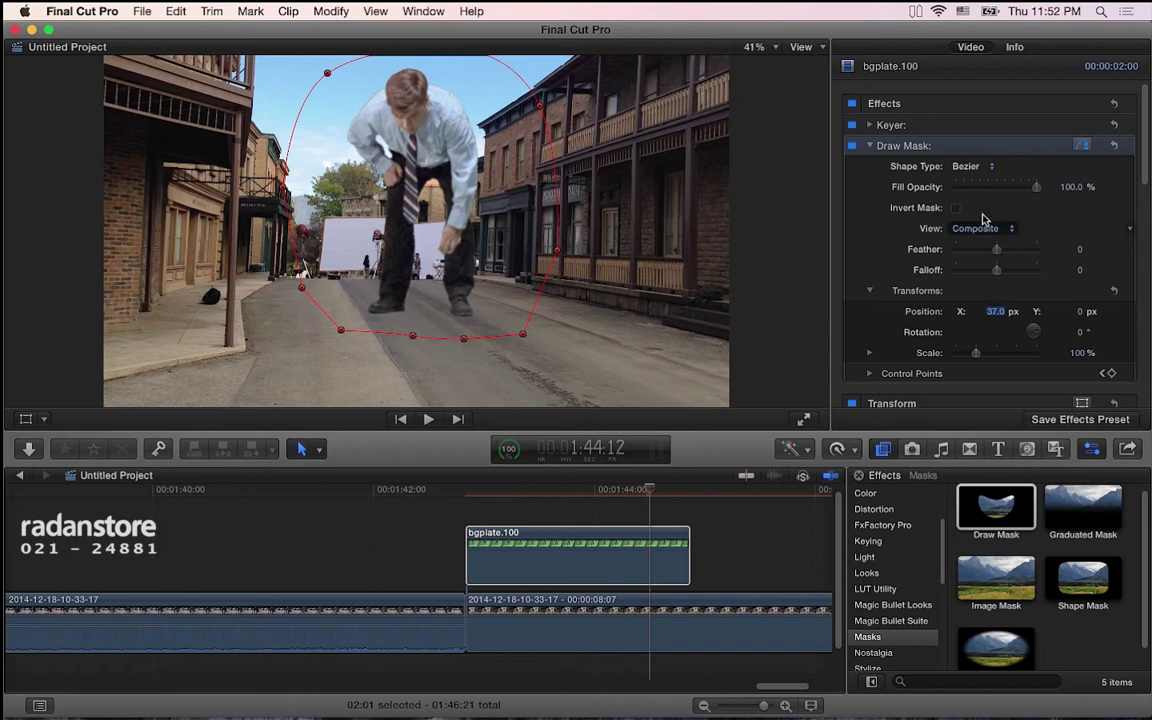
pyautogui.click(988, 230)
pyautogui.click(990, 245)
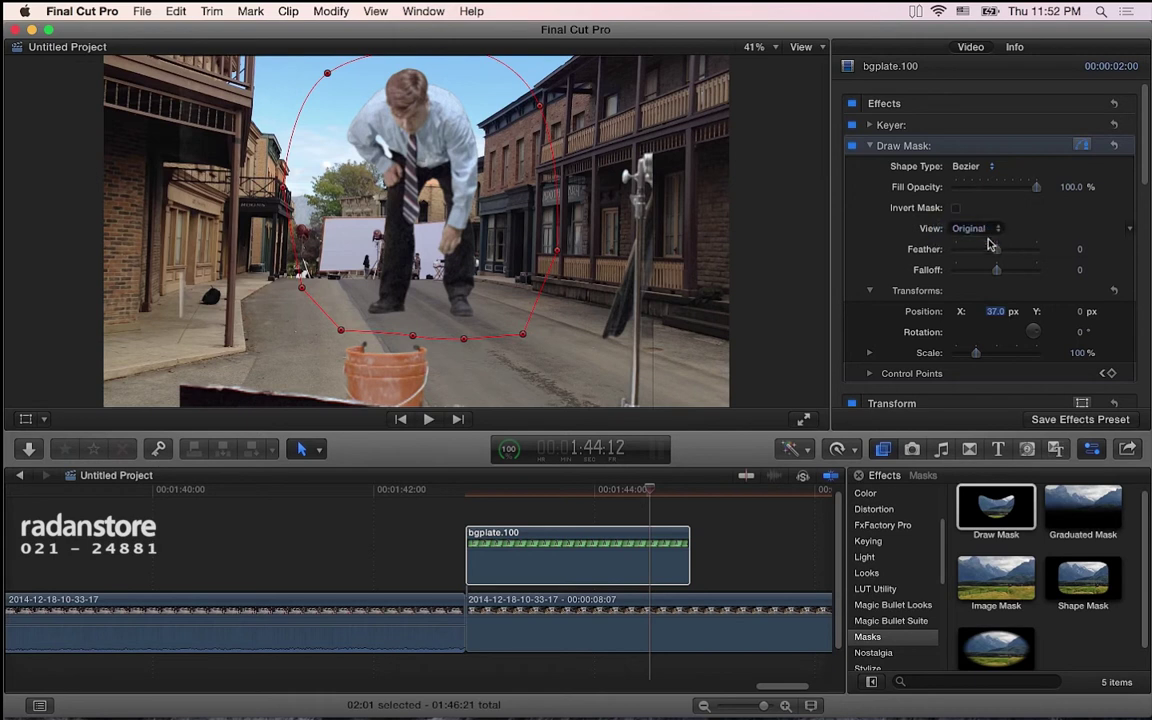
pyautogui.click(566, 623)
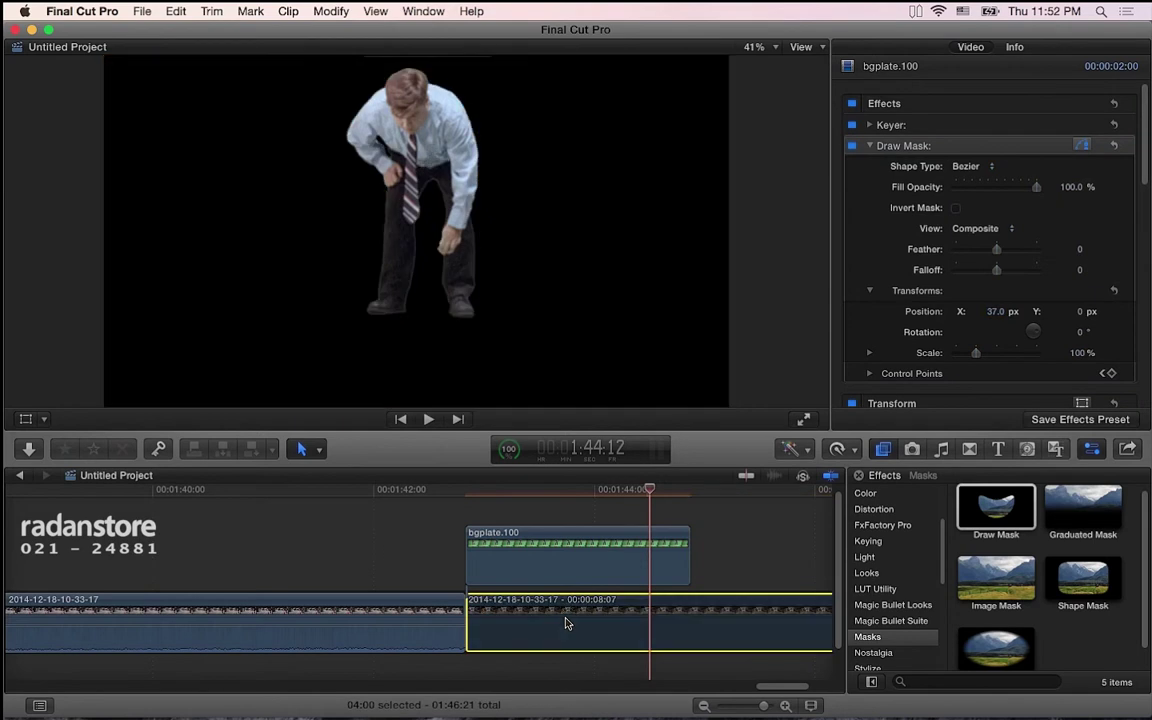
pyautogui.click(806, 47)
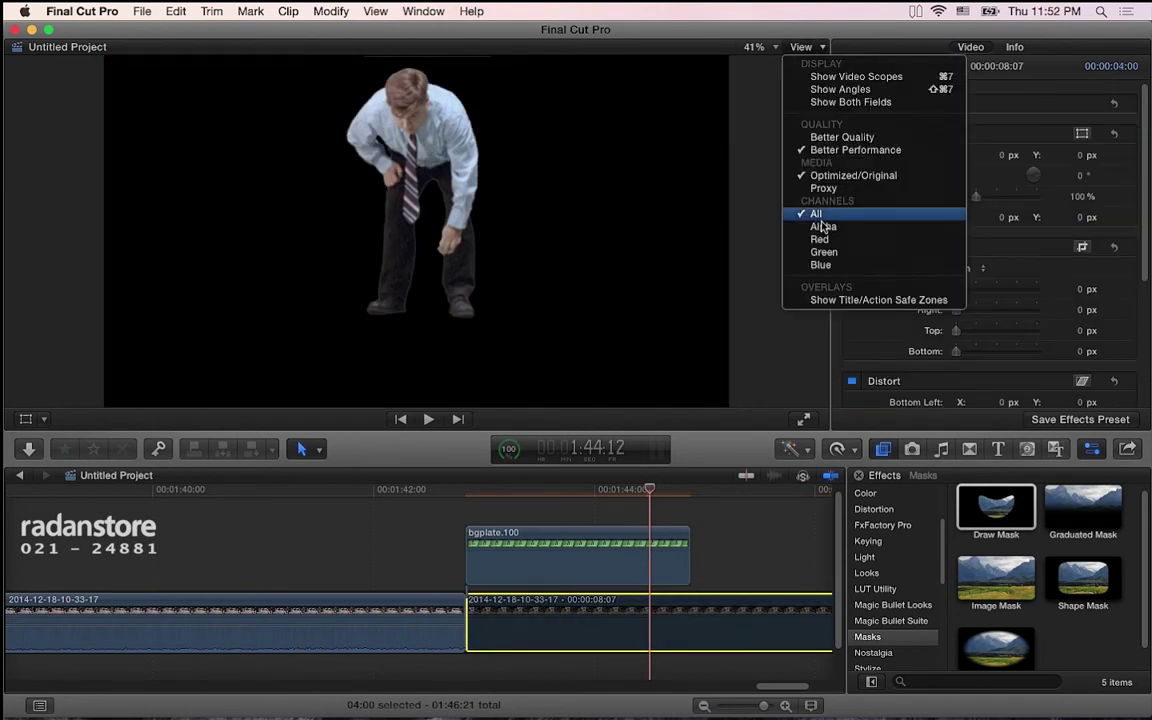
pyautogui.click(824, 226)
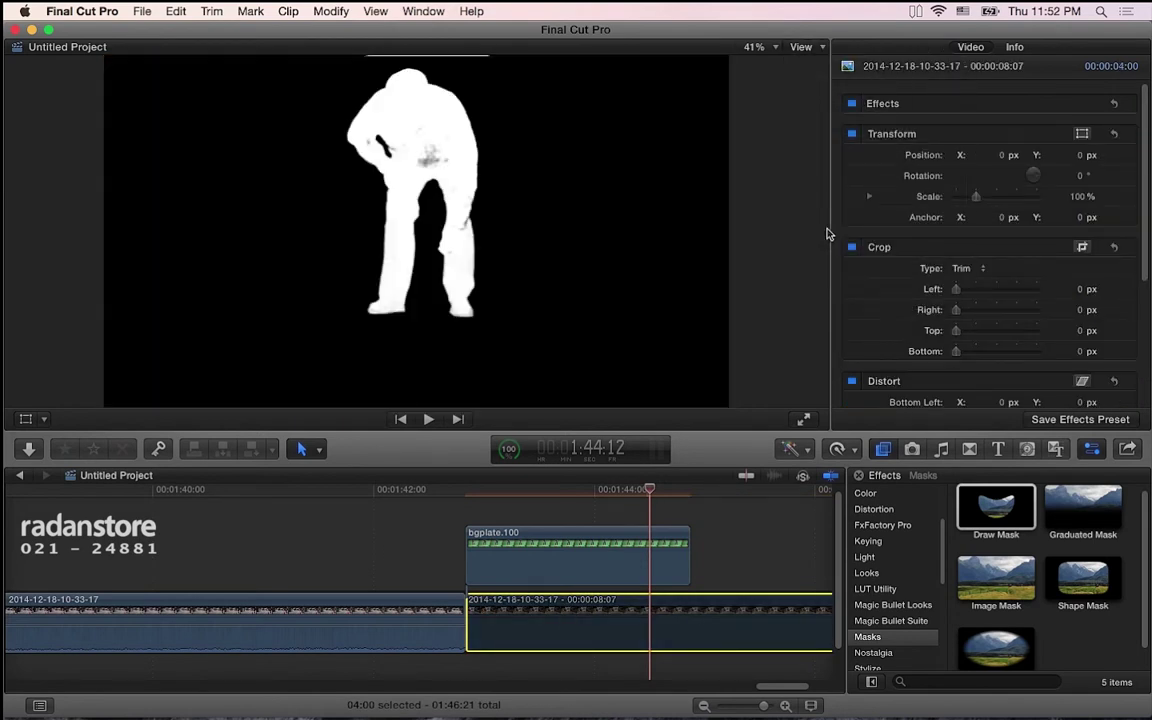
# Step: On bgplate.100, set the Draw Mask View to Original and uncheck the Keyer
pyautogui.click(622, 550)
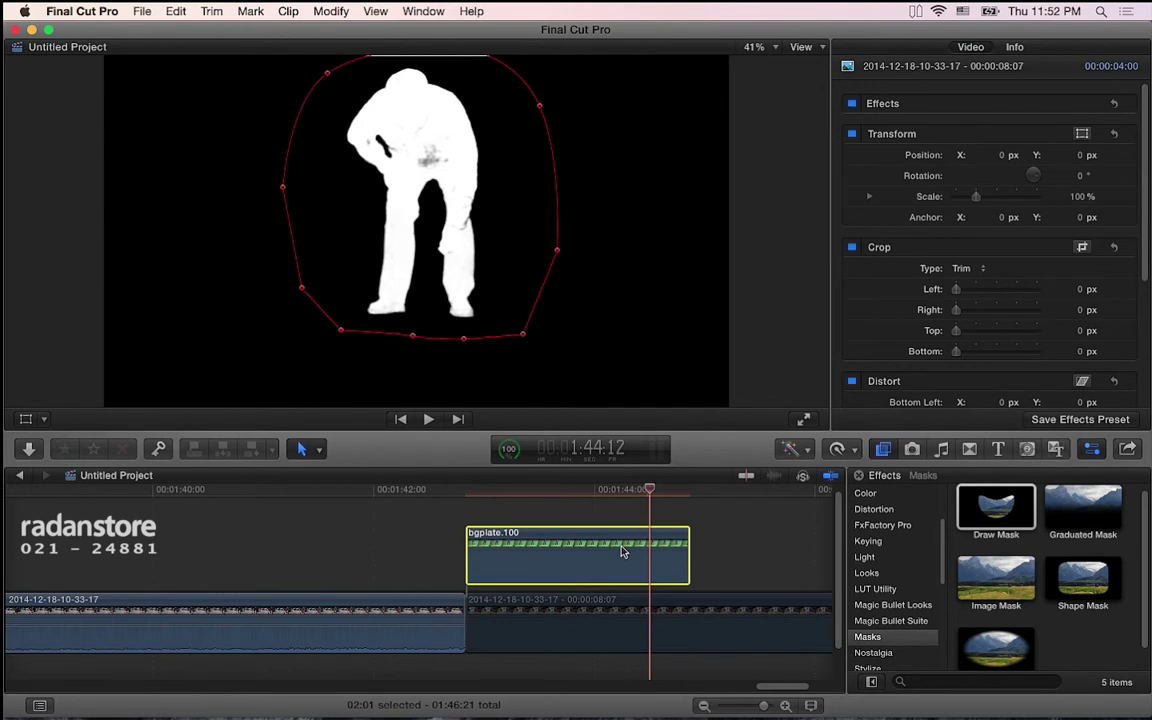
pyautogui.click(960, 226)
pyautogui.click(975, 216)
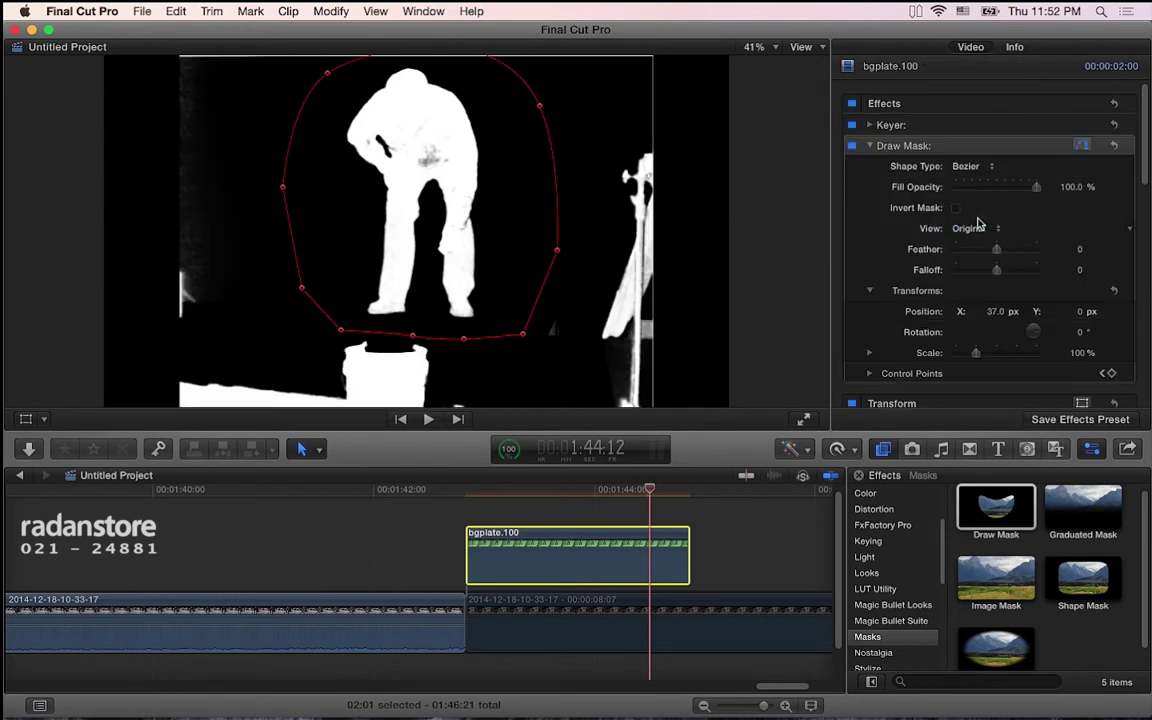
pyautogui.click(852, 126)
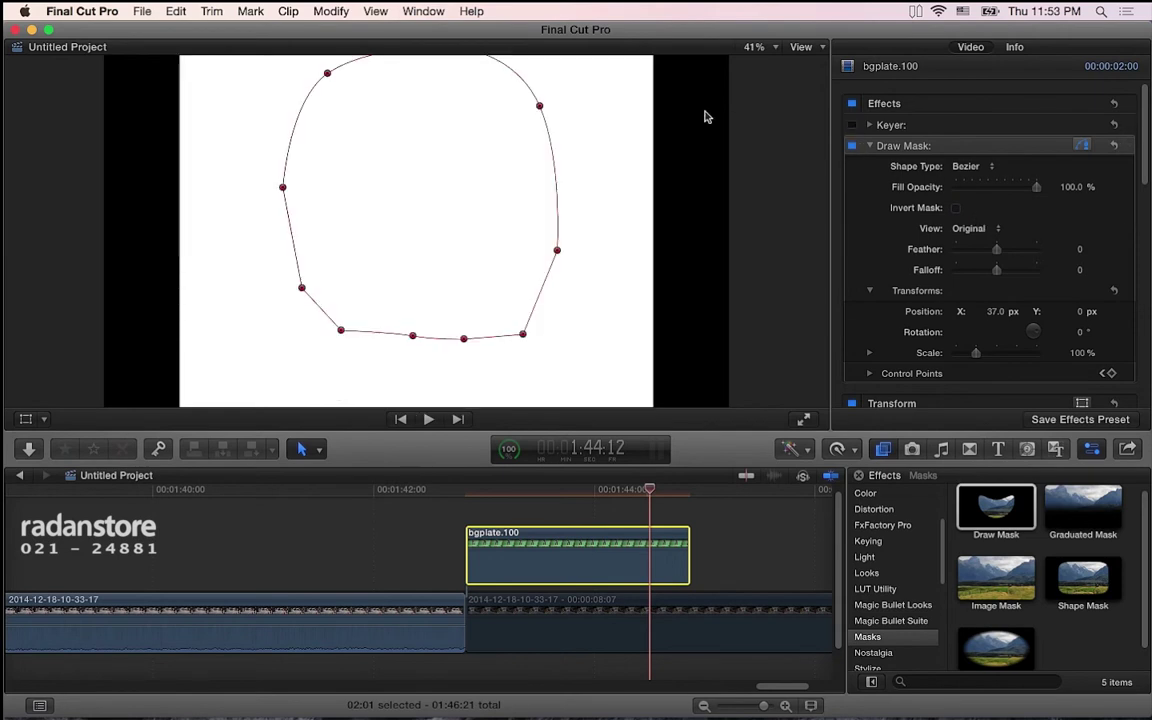
# Step: Switch the draw mask view to Composite and set the mask Feather to 33
pyautogui.click(966, 228)
pyautogui.click(967, 242)
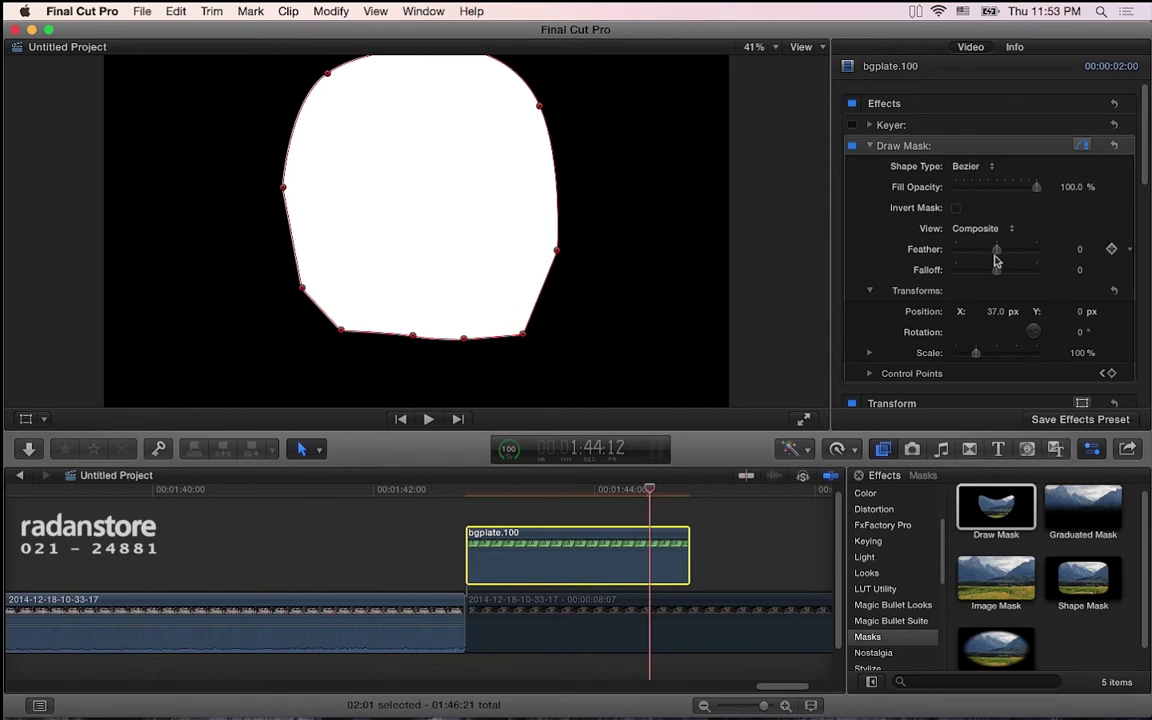
pyautogui.moveTo(997, 250); pyautogui.dragTo(1009, 249)
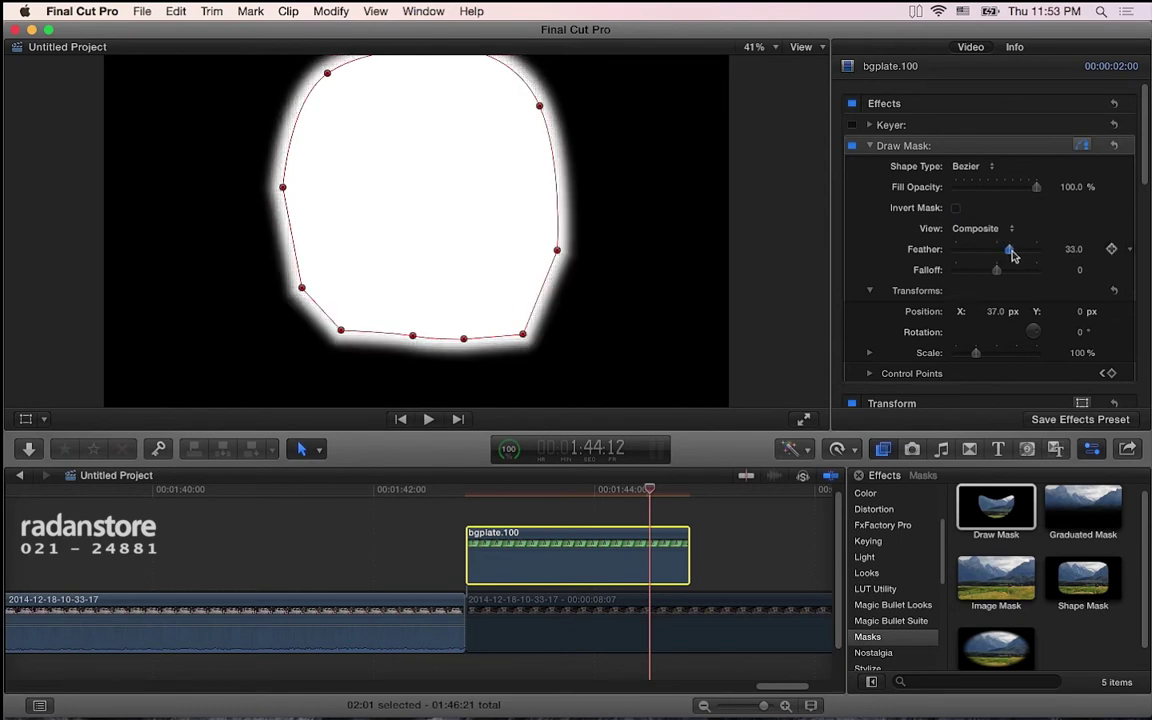
# Step: Pull the right-side mask point inward, set Falloff to -71, and adjust fill opacity
pyautogui.moveTo(557, 250); pyautogui.dragTo(548, 246)
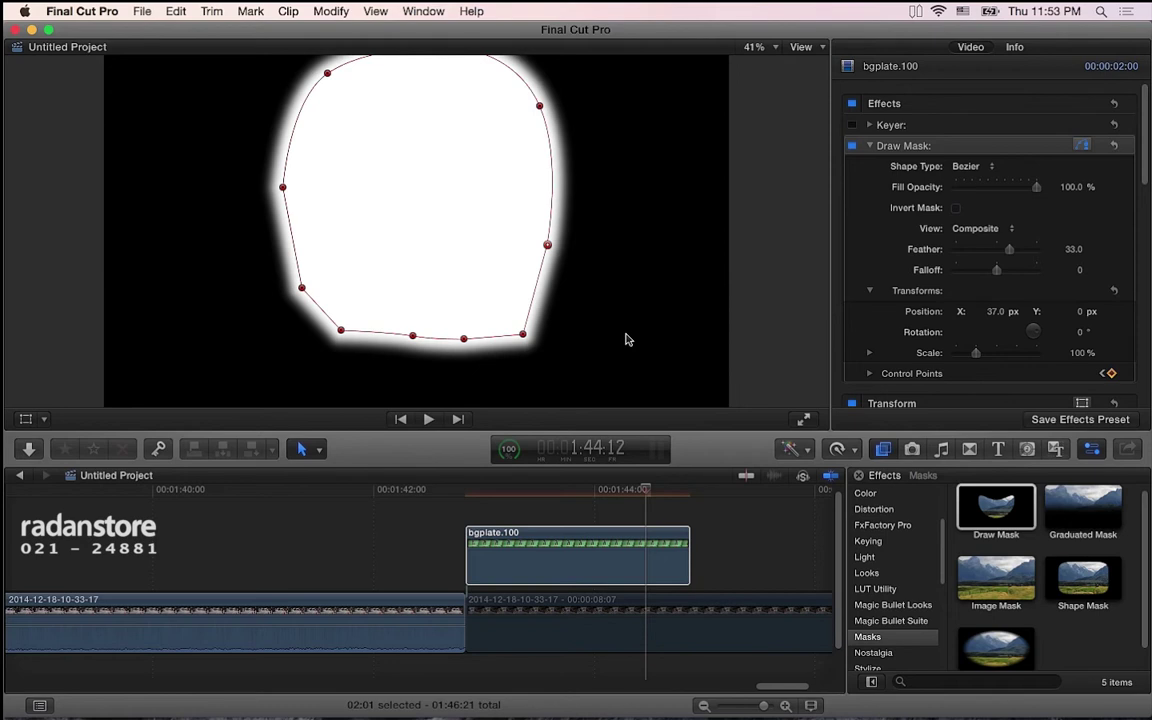
pyautogui.moveTo(997, 272)
pyautogui.mouseDown()
pyautogui.moveTo(951, 277)
pyautogui.moveTo(967, 278)
pyautogui.mouseUp()
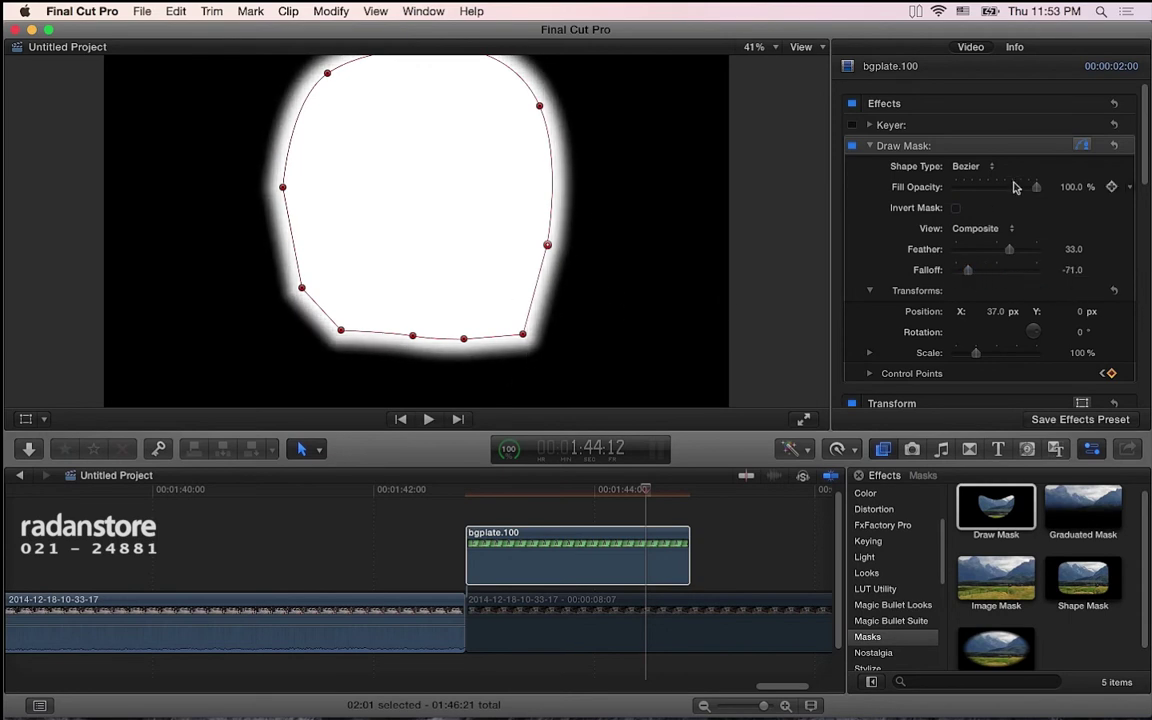
pyautogui.moveTo(1038, 189)
pyautogui.mouseDown()
pyautogui.moveTo(966, 211)
pyautogui.moveTo(1000, 185)
pyautogui.mouseUp()
# Step: Re-enable the Keyer and set the draw mask Feather to 0
pyautogui.click(852, 127)
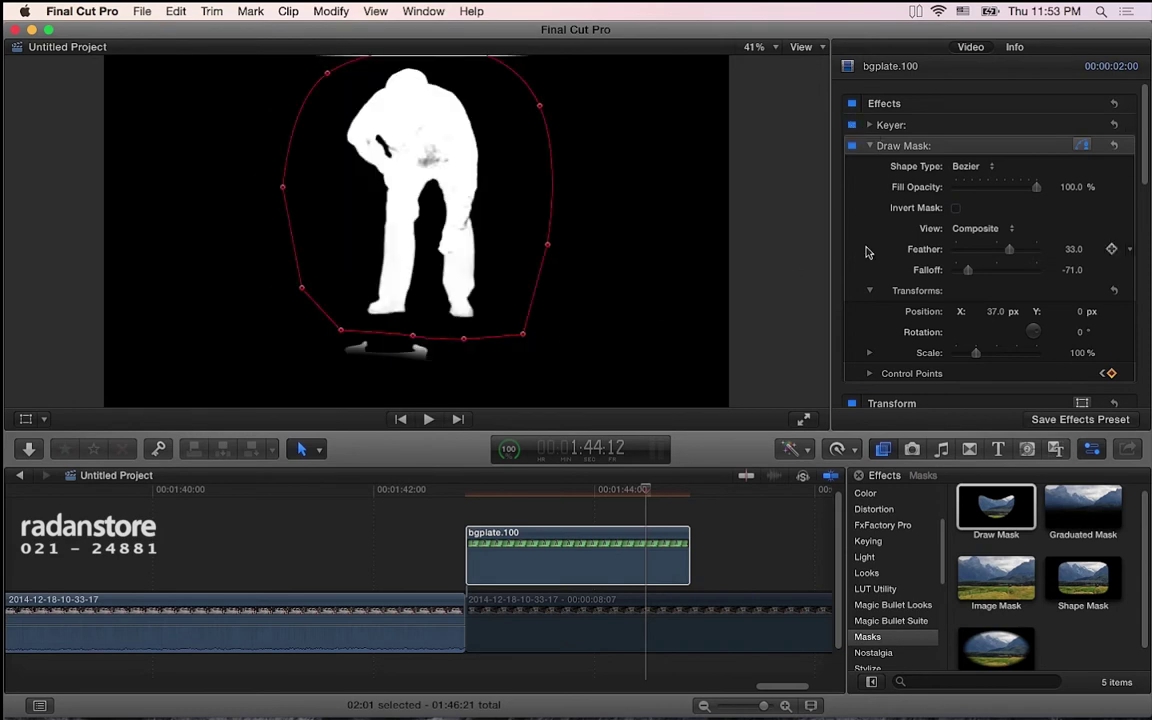
pyautogui.click(955, 249)
pyautogui.moveTo(956, 249); pyautogui.dragTo(986, 250)
pyautogui.click(1070, 249)
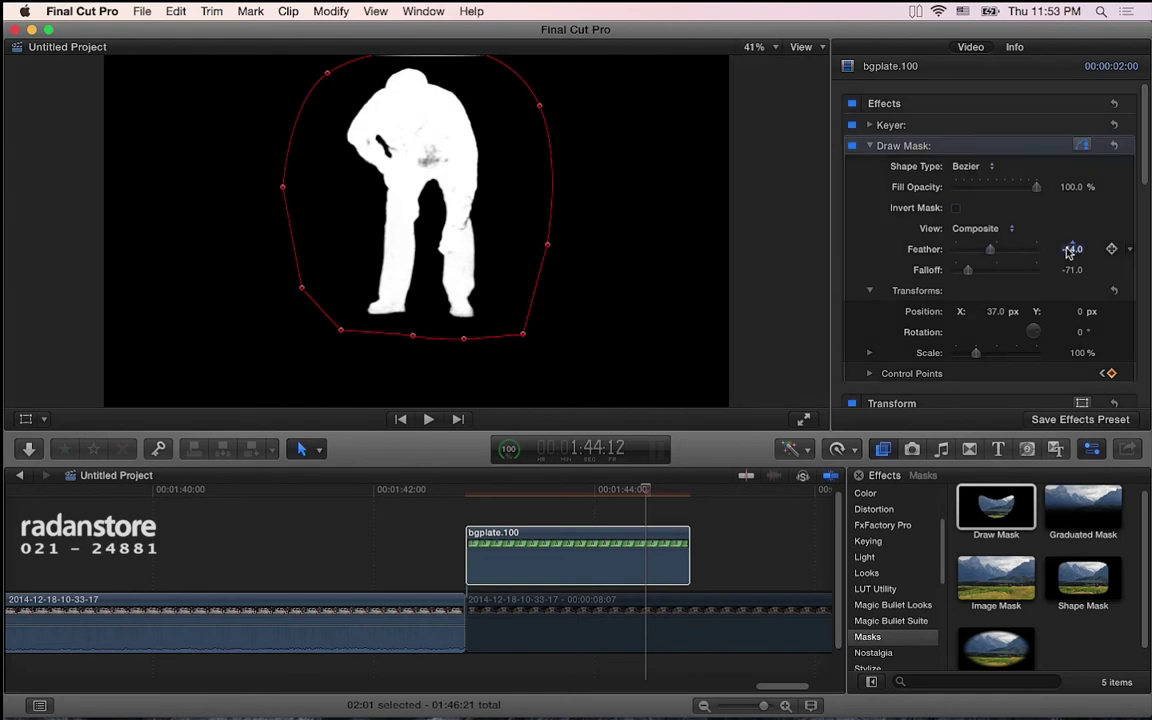
pyautogui.write('0')
pyautogui.press('Return')
# Step: Set the mask Falloff to 0 and collapse the Draw Mask section
pyautogui.click(1075, 269)
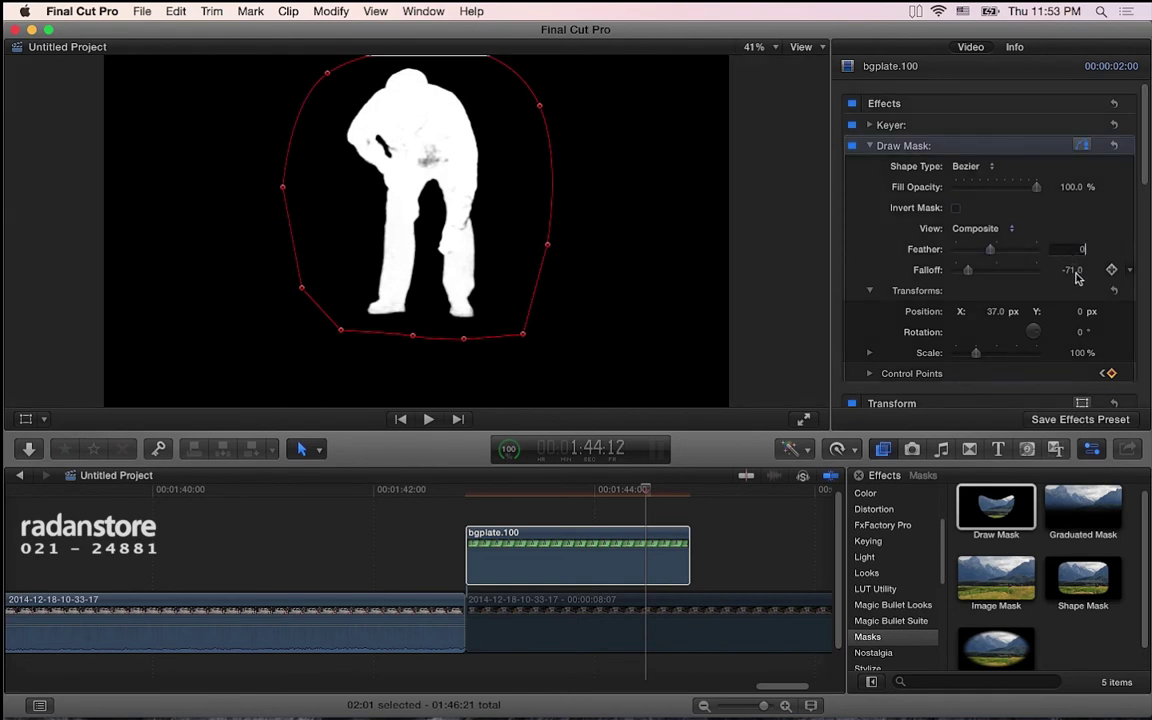
pyautogui.write('0')
pyautogui.click(1129, 228)
pyautogui.click(1128, 202)
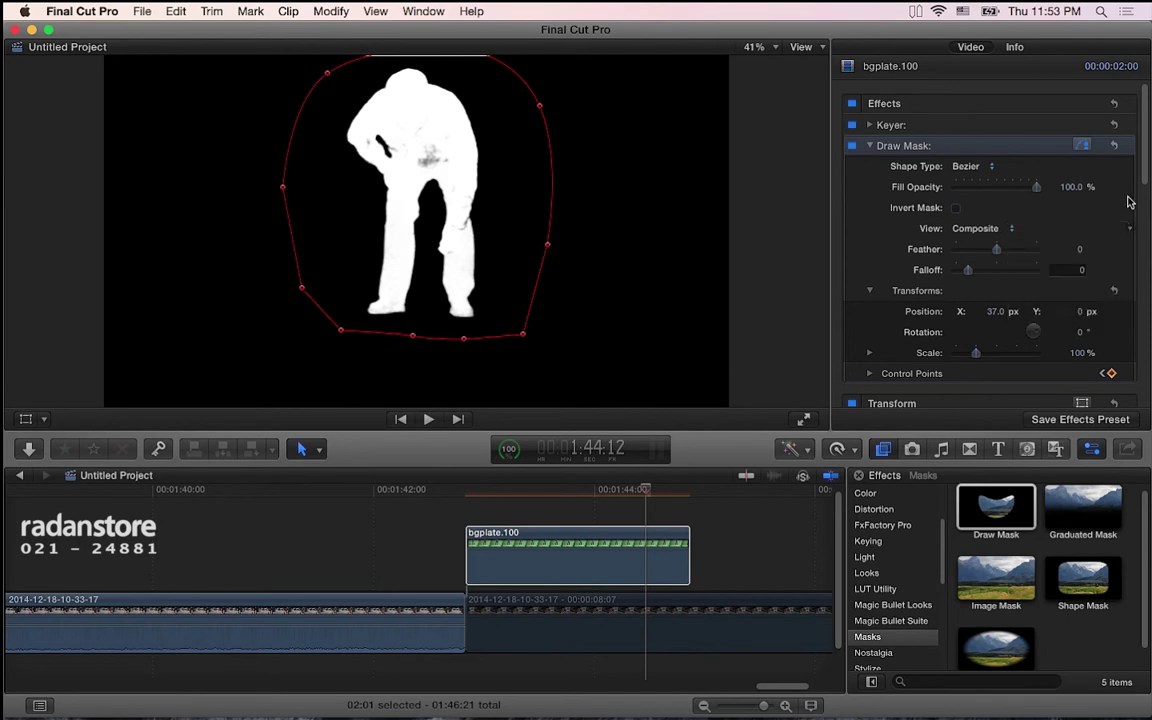
pyautogui.click(869, 146)
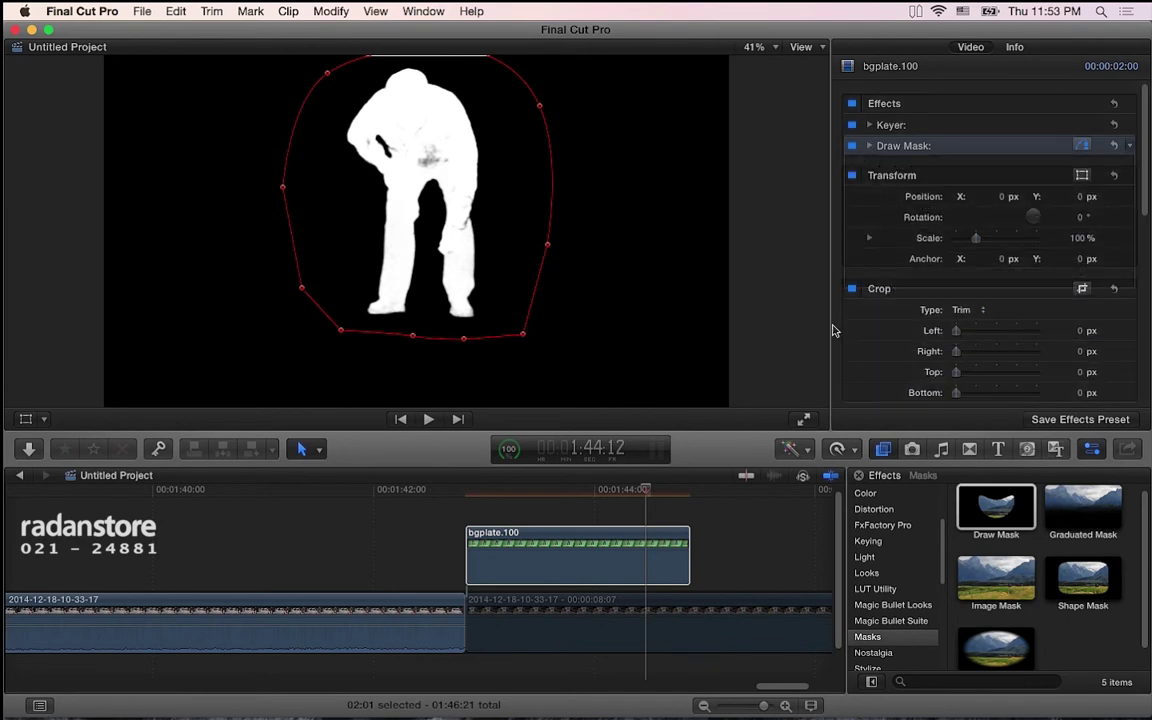
# Step: Set the viewer to show All channels, select the lower street clip, and scrub nearby
pyautogui.click(815, 48)
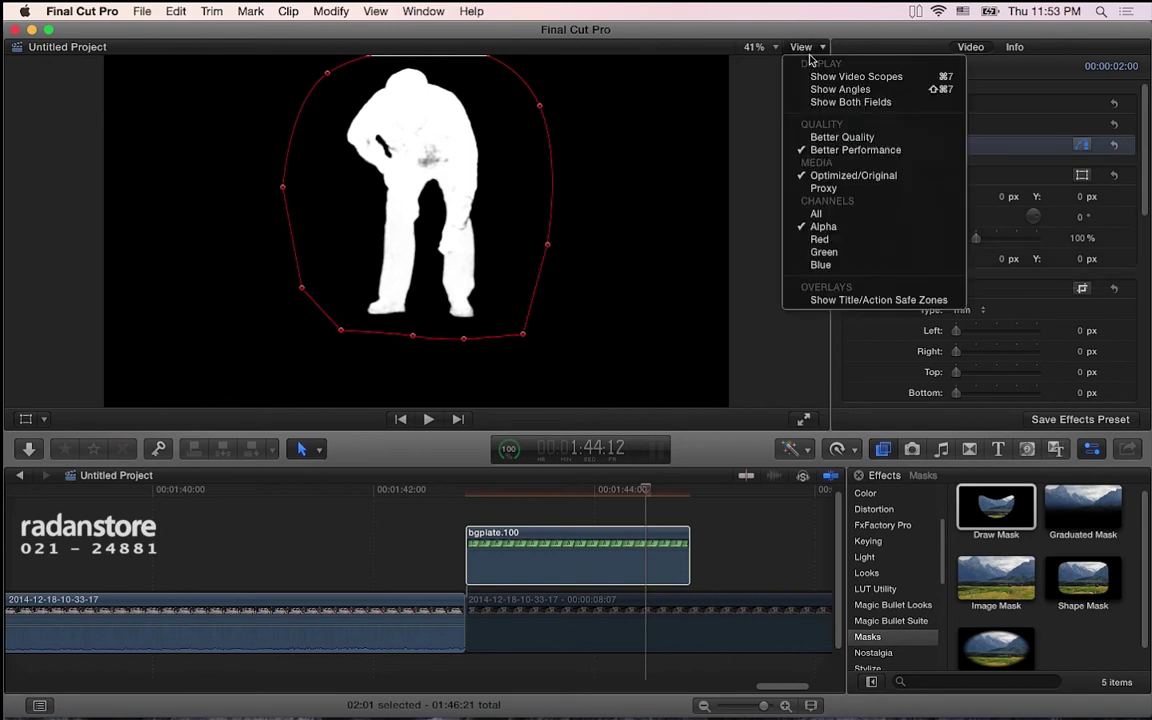
pyautogui.click(837, 218)
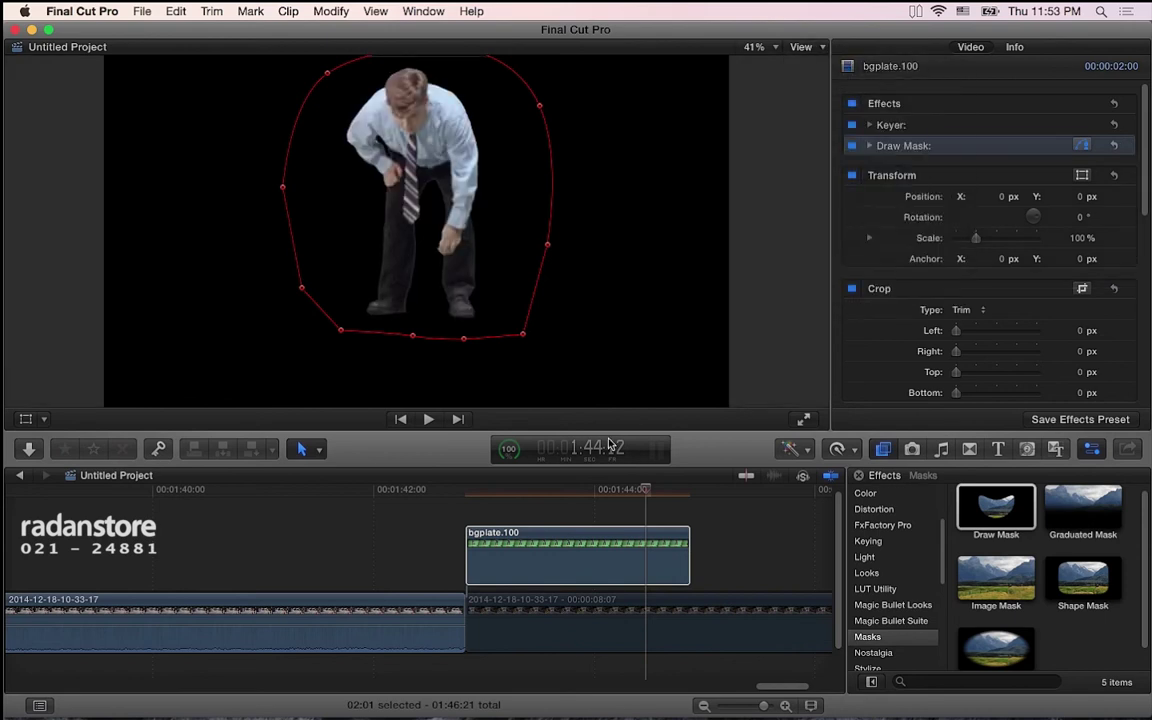
pyautogui.click(593, 610)
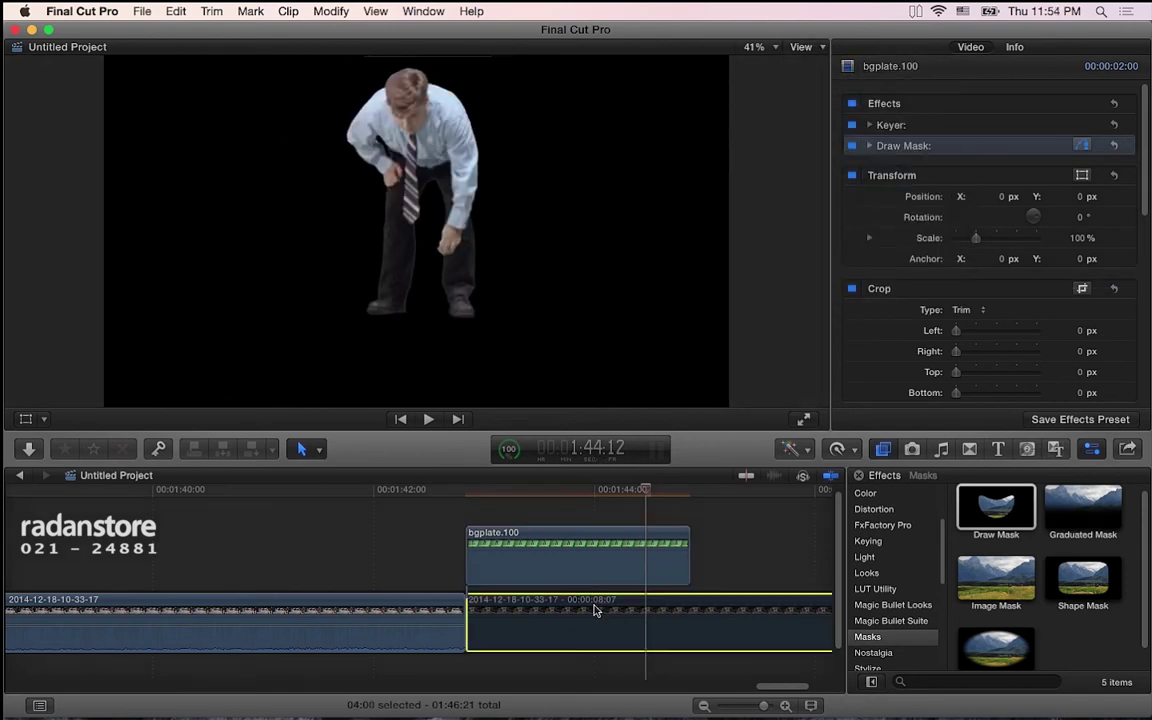
pyautogui.moveTo(478, 492)
pyautogui.mouseDown()
pyautogui.moveTo(650, 492)
pyautogui.moveTo(595, 502)
pyautogui.mouseUp()
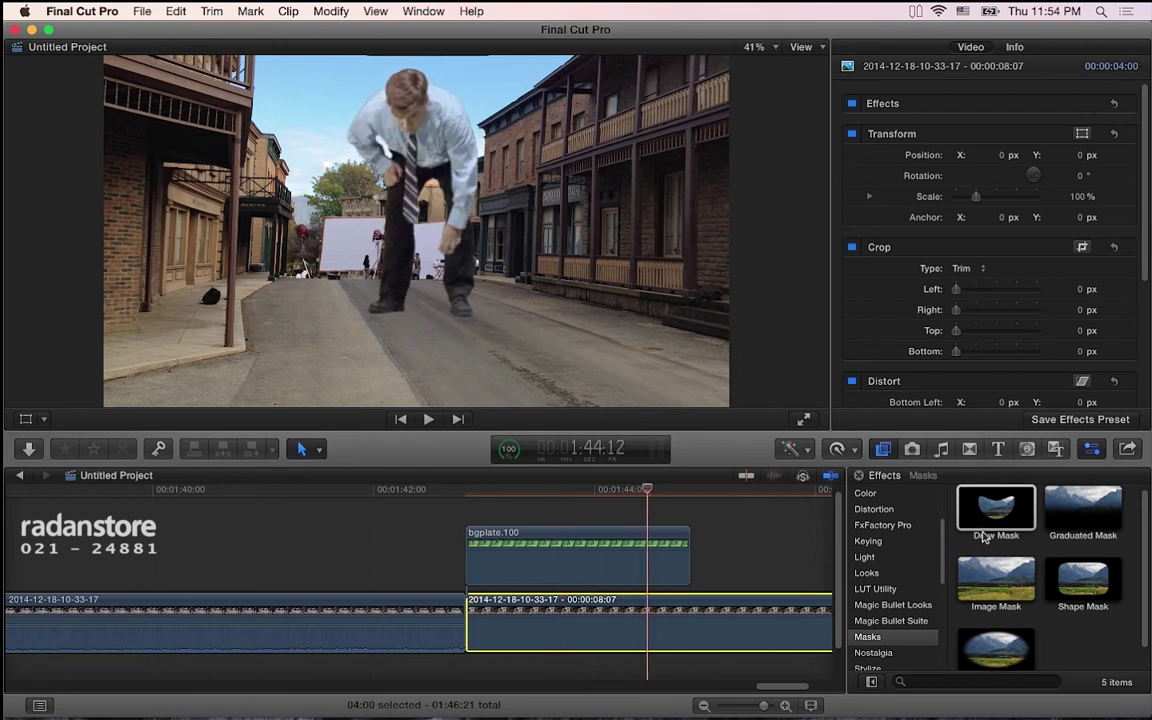
# Step: Show the Color category in the Effects browser, listing effects like Colorize
pyautogui.scroll(-1, 893, 598)
pyautogui.scroll(-1, 893, 598)
pyautogui.scroll(-1, 893, 598)
pyautogui.scroll(-1, 893, 598)
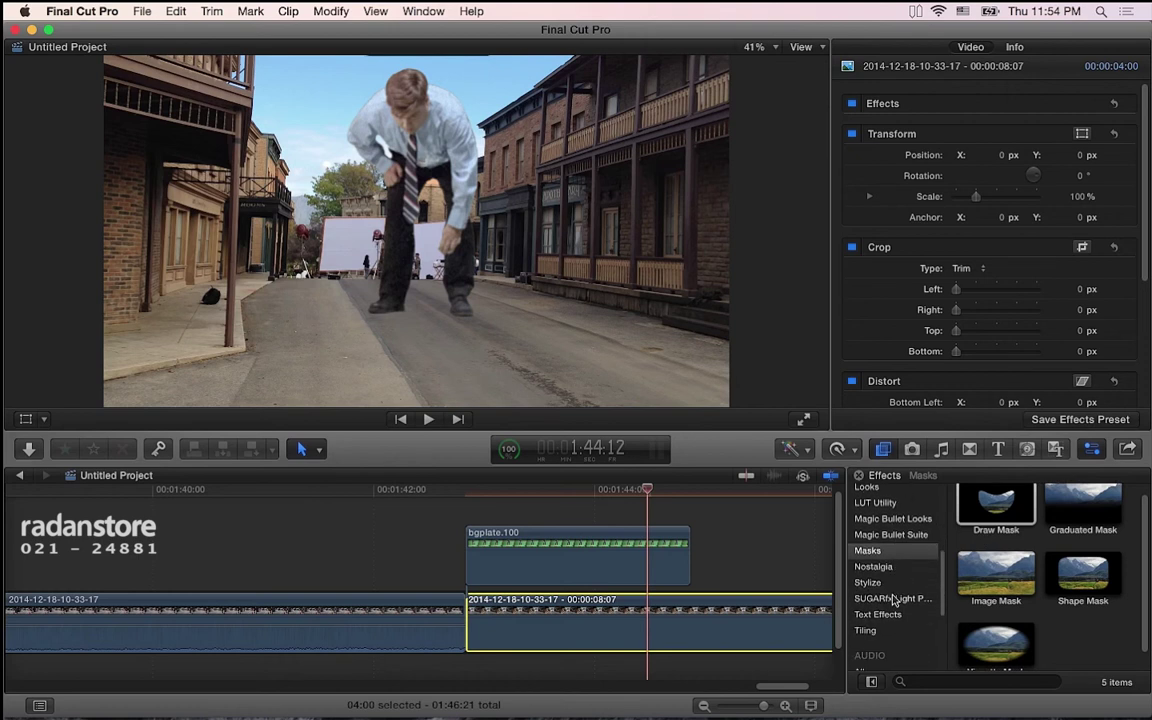
pyautogui.scroll(3, 895, 600)
pyautogui.scroll(1, 895, 600)
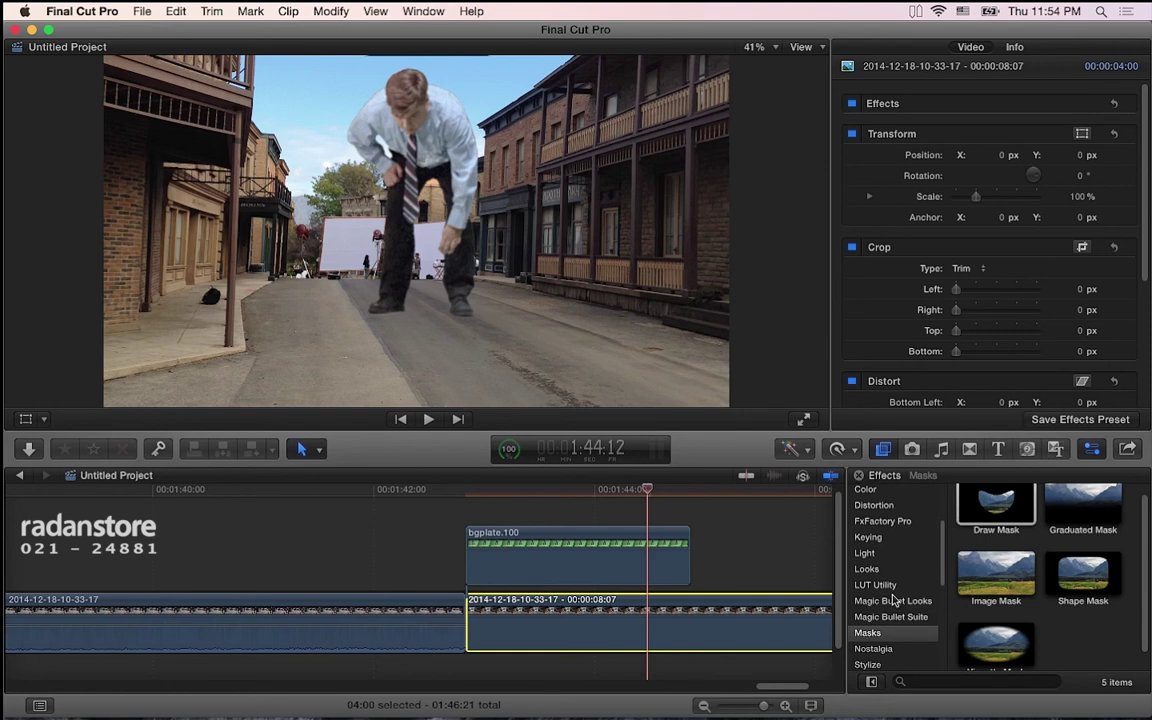
pyautogui.scroll(1, 893, 600)
pyautogui.scroll(1, 895, 600)
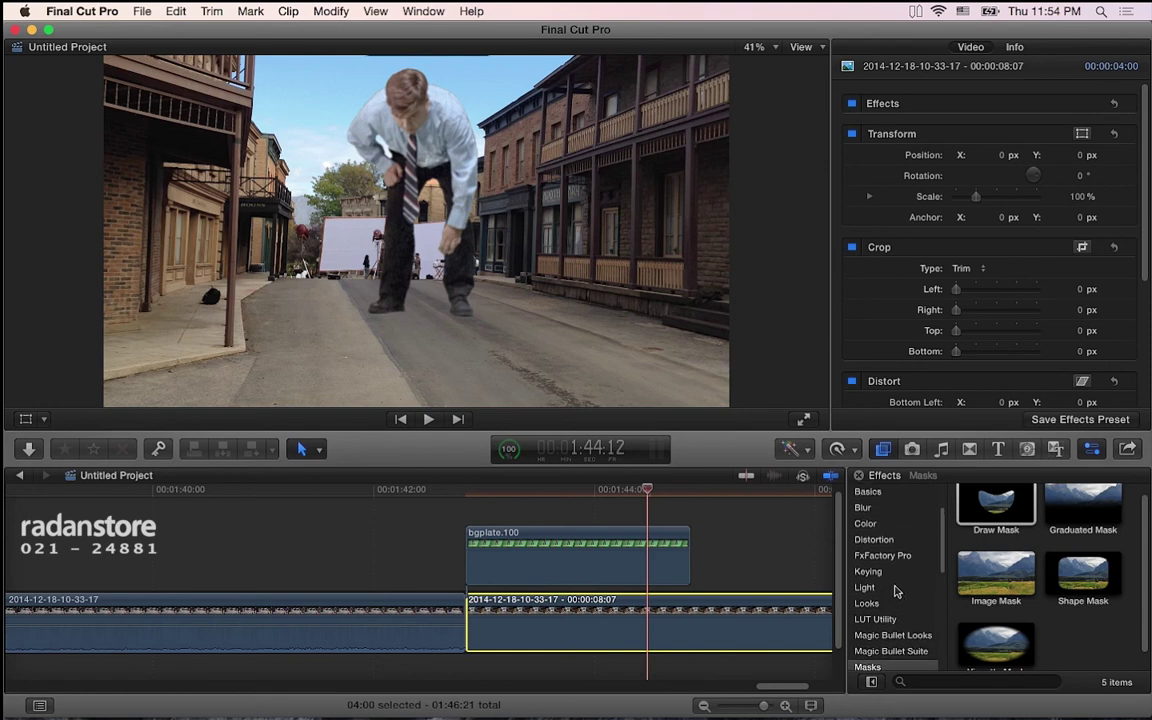
pyautogui.click(887, 524)
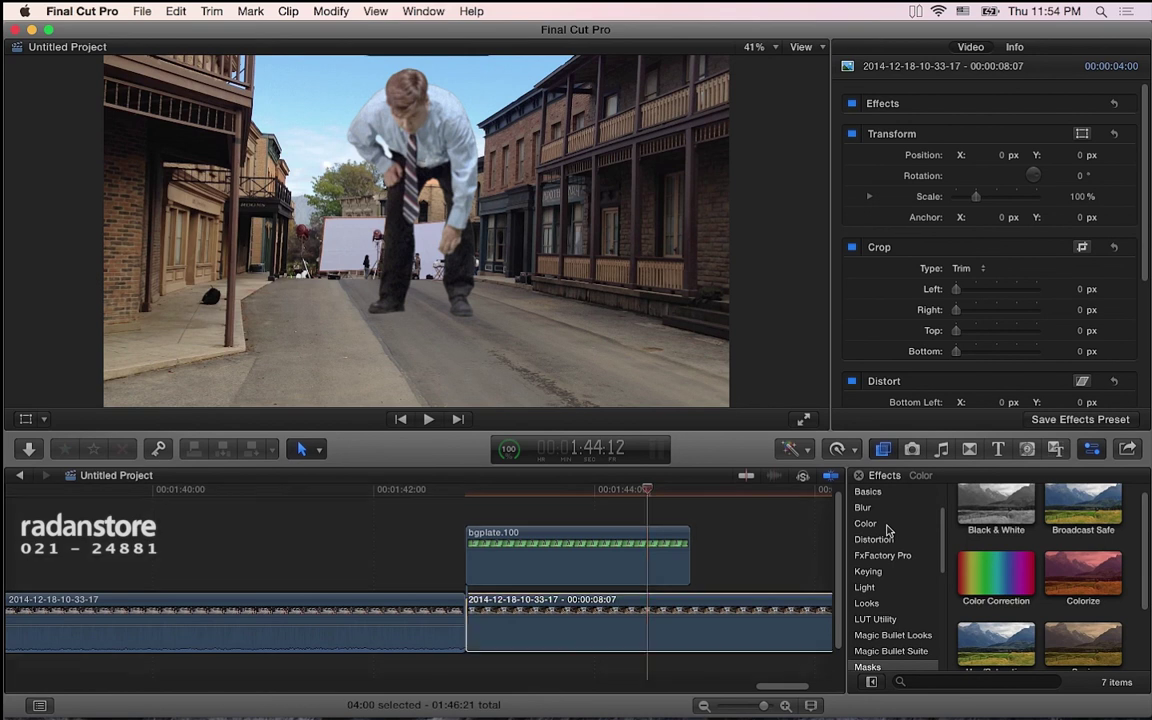